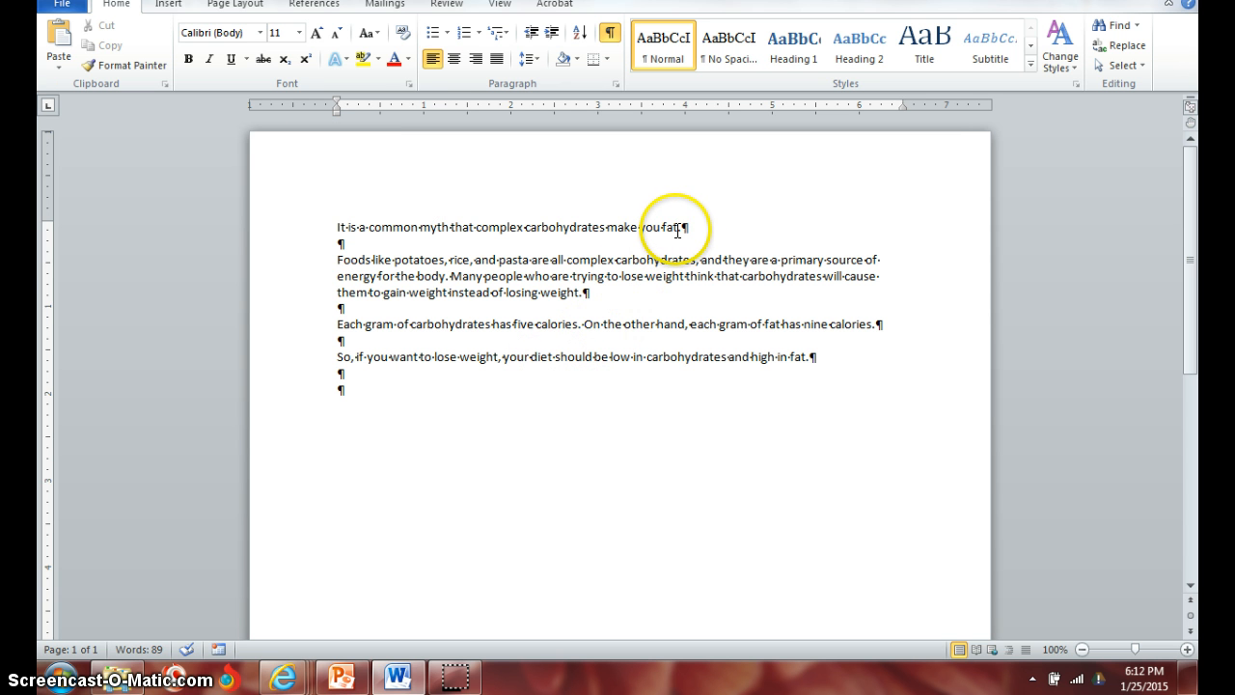
Delete "fat." at the end of the first sentence and retype it as "fat."
key(BackSpace)
key(BackSpace)
key(BackSpace)
key(BackSpace)
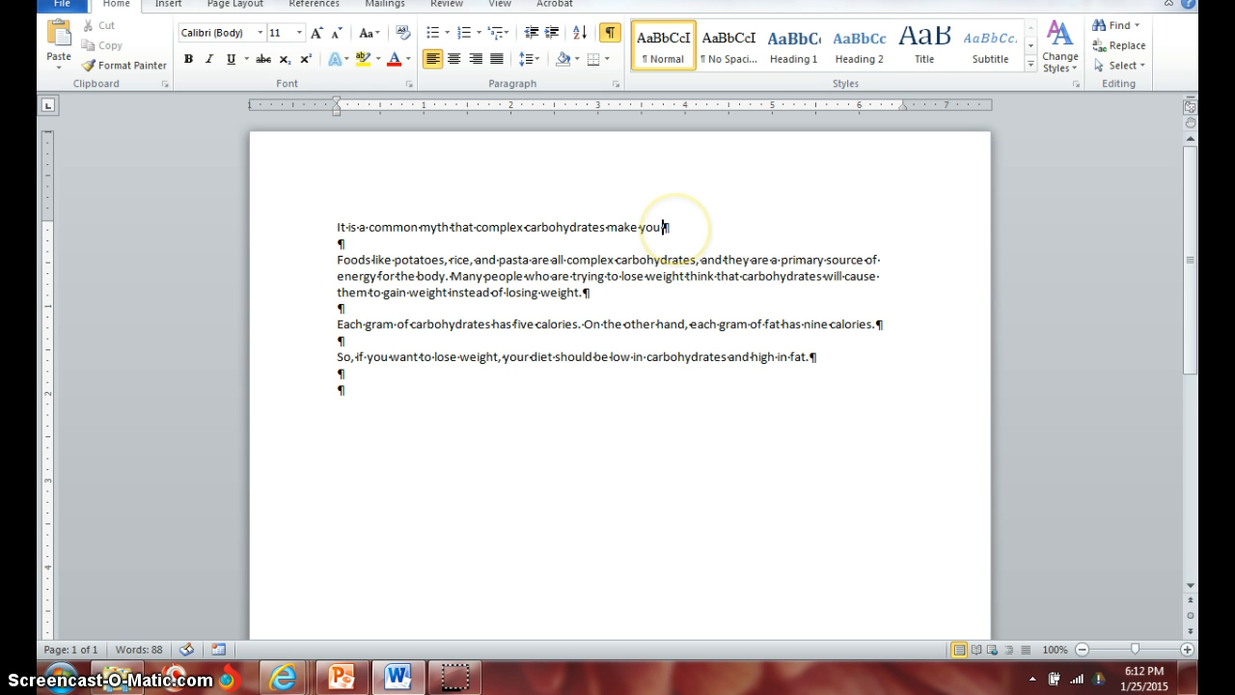
text(fats)
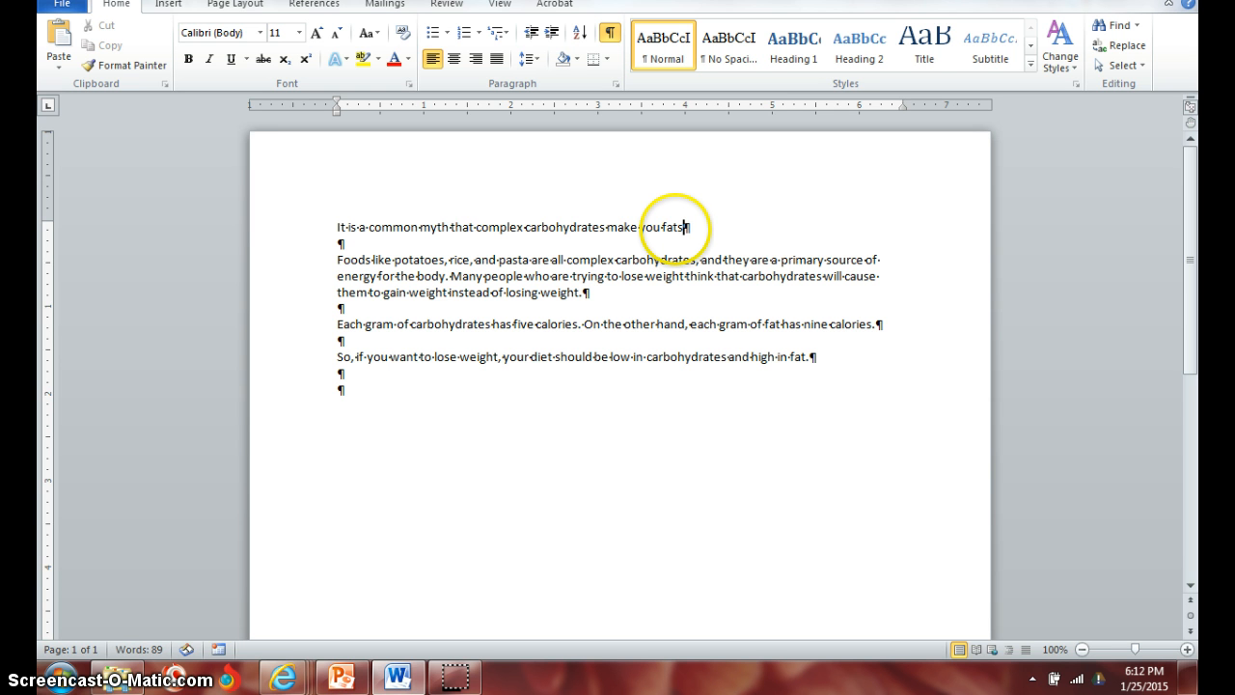
key(BackSpace)
text(.)
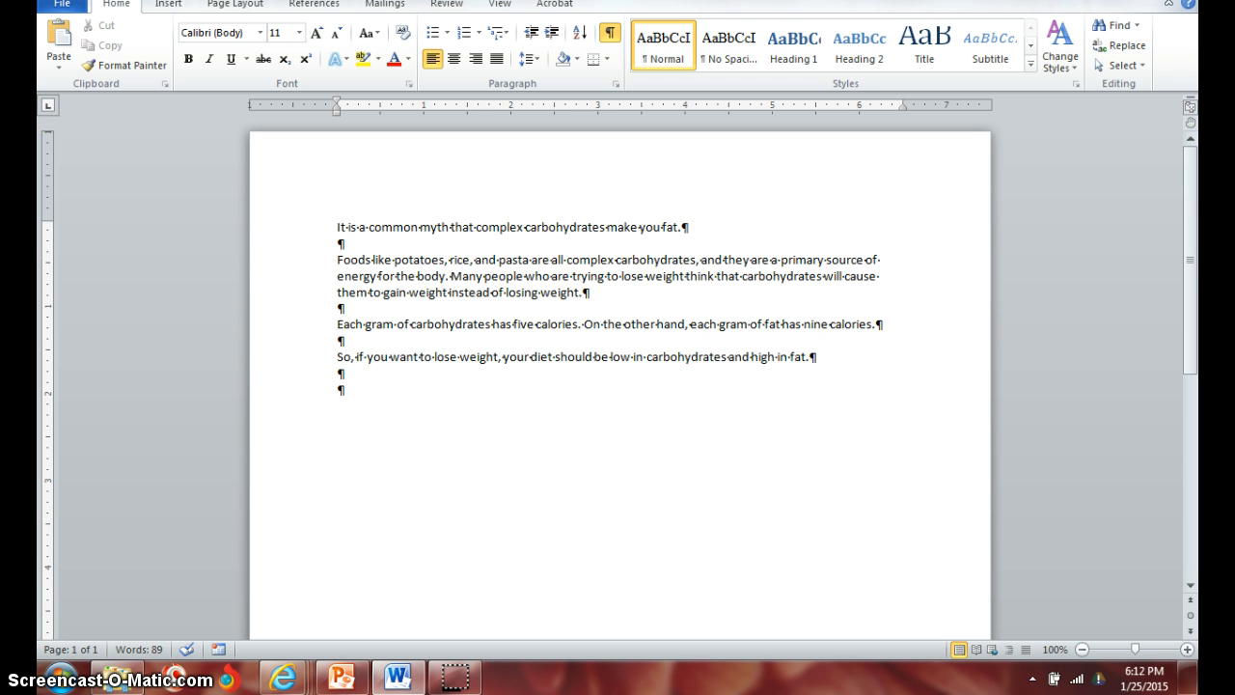
Delete the two paragraph marks after the first sentence and the initial "F" of "Foods"
key(Delete)
key(Delete)
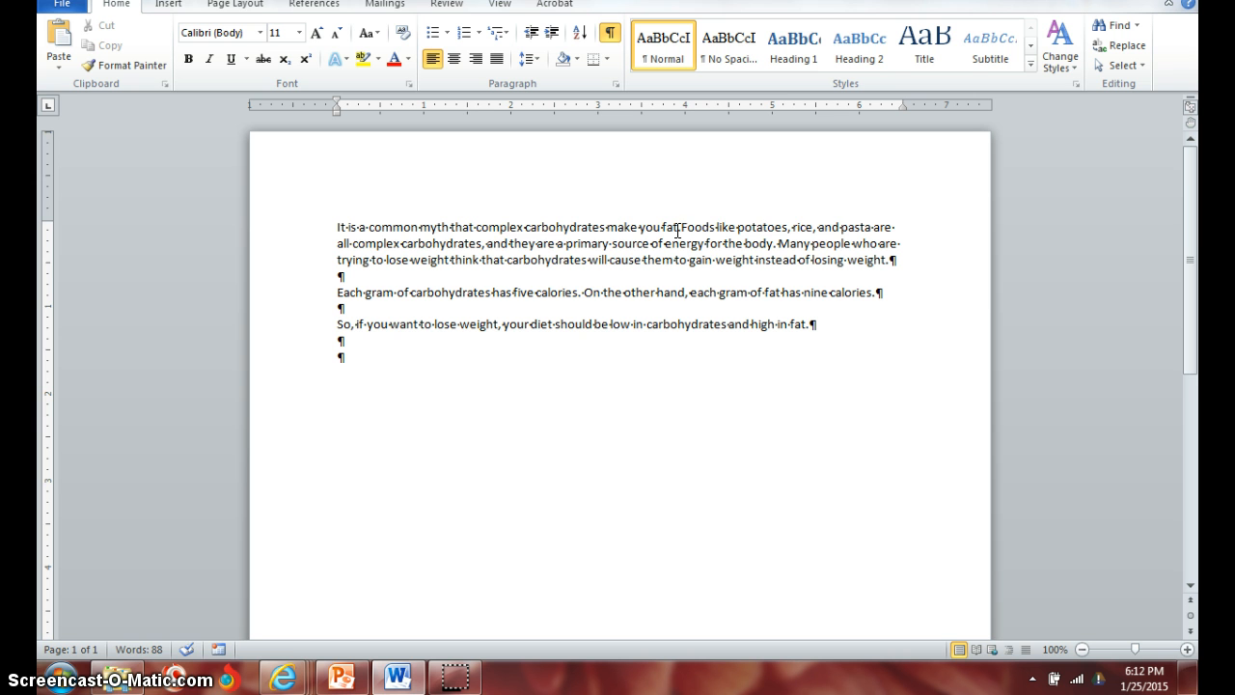
key(Delete)
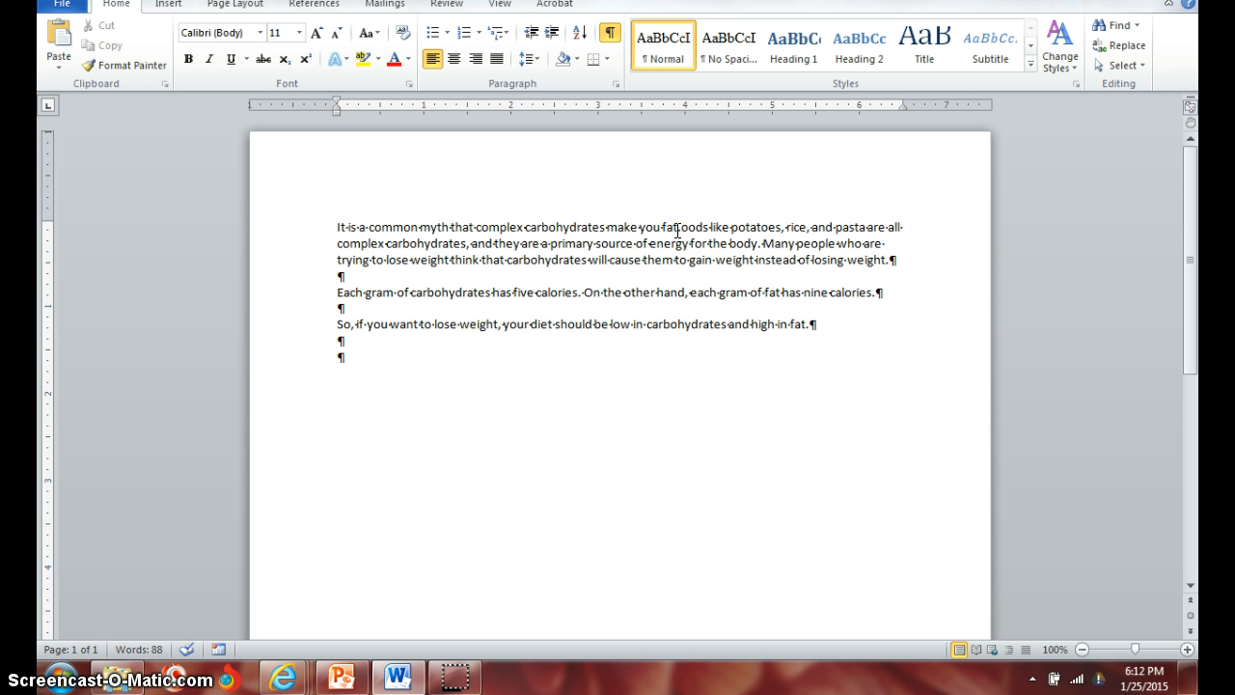
Separate the two paragraphs with a blank line again and restore the initial "F" of "Foods"
click(682, 229)
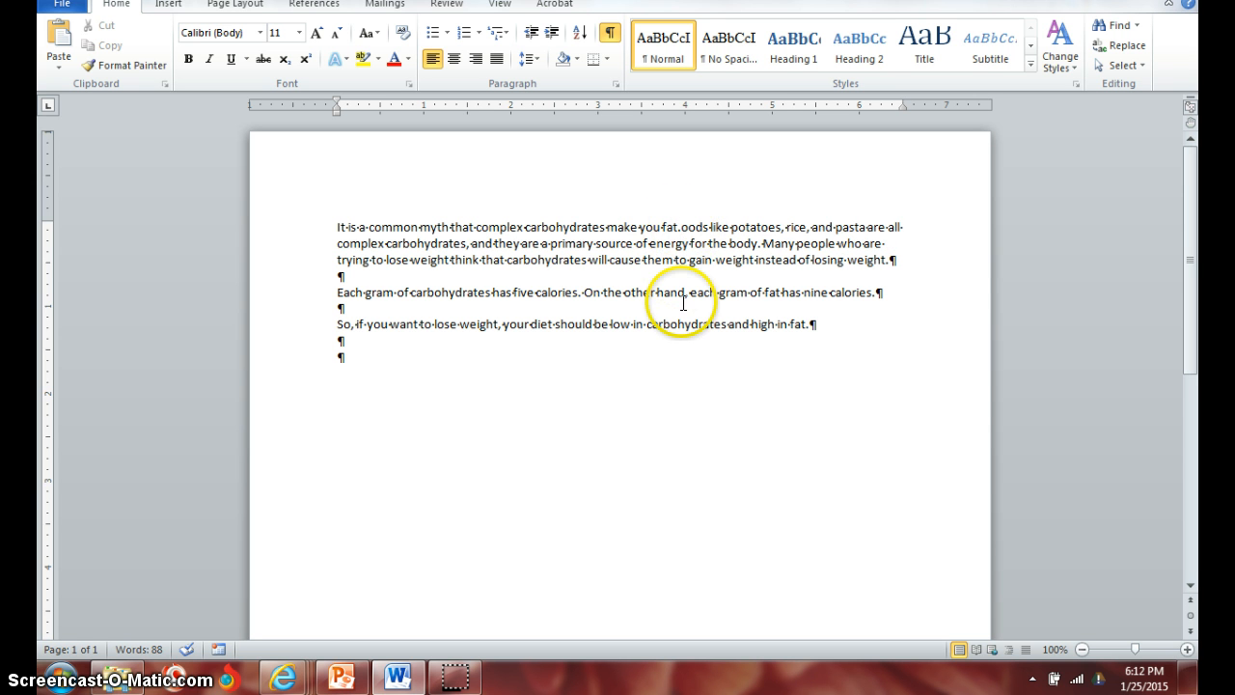
key(Return)
key(Return)
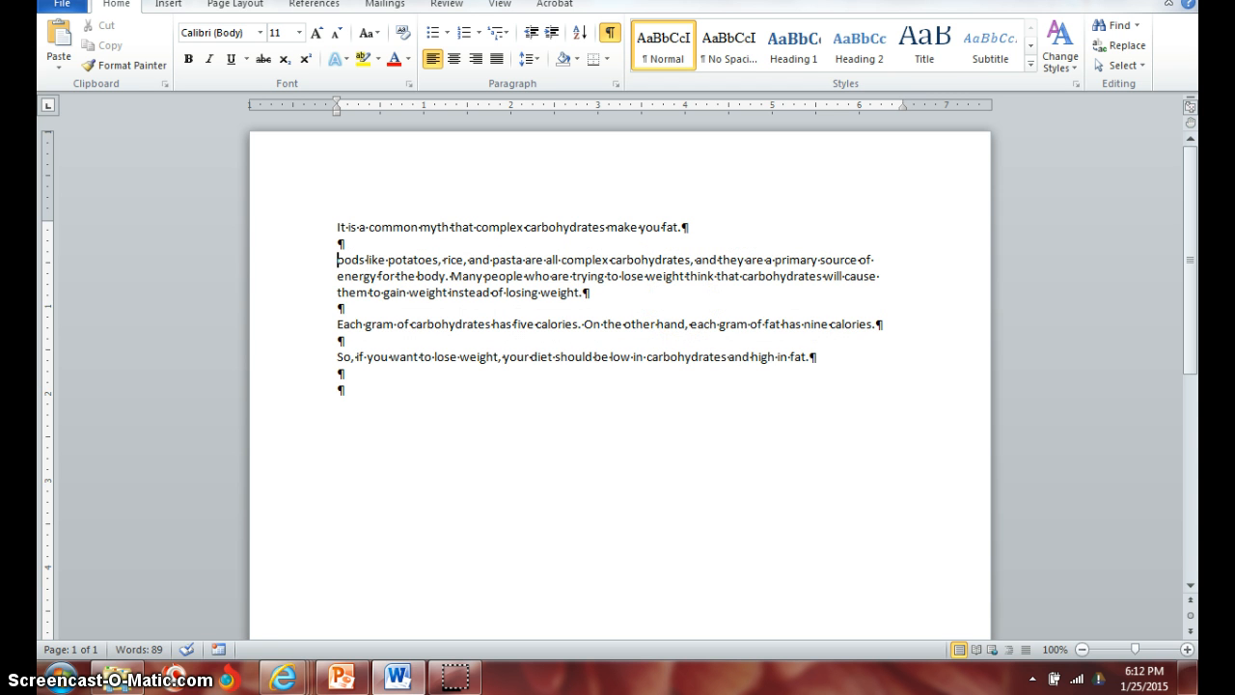
text(F)
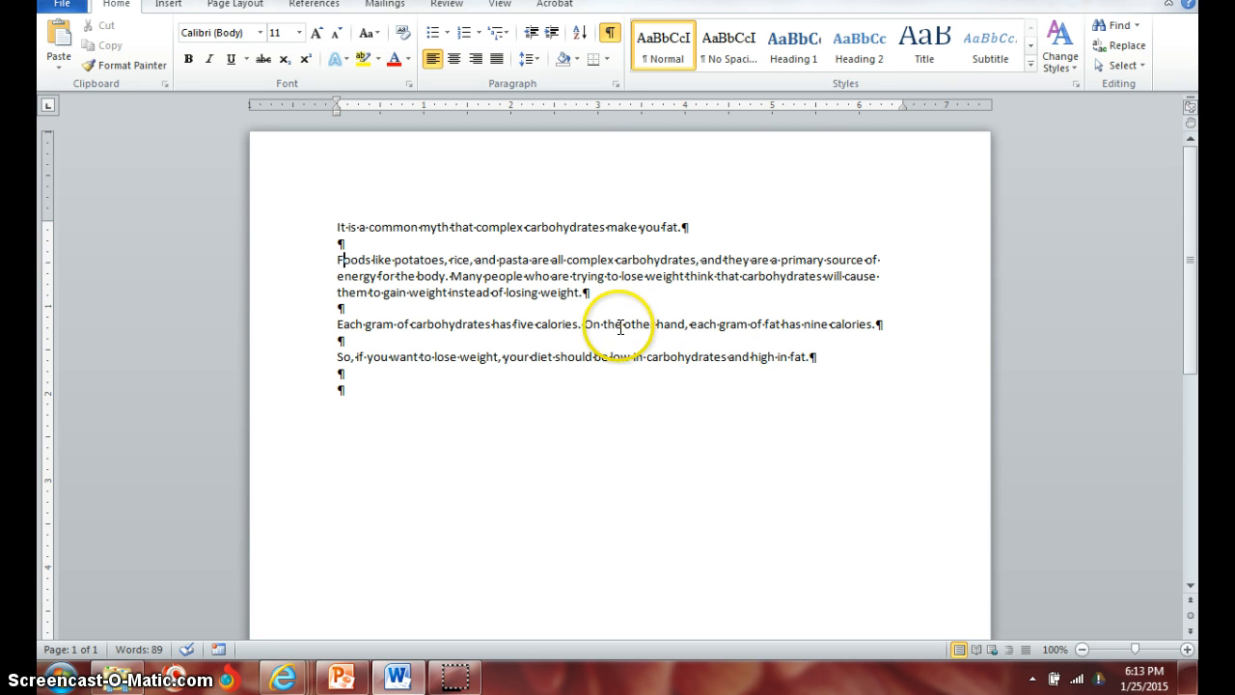
Delete "instead of losing weight." from the end of the second paragraph
click(583, 292)
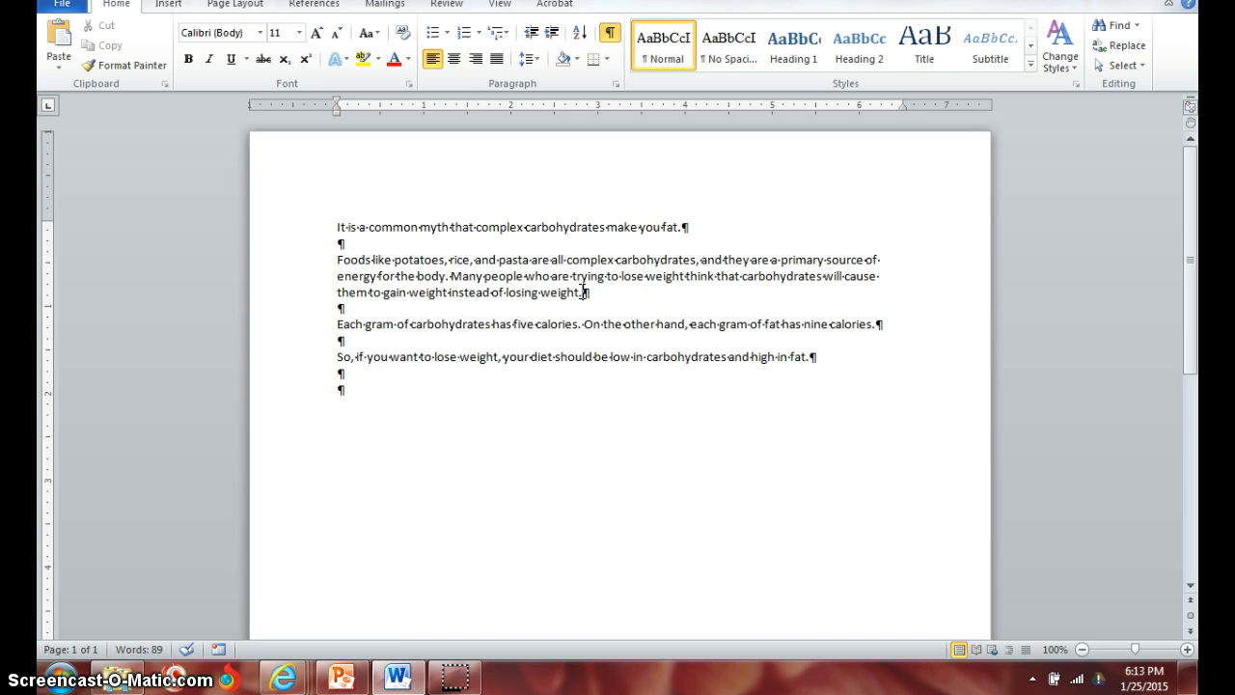
key(BackSpace)
key(BackSpace)
key(BackSpace)
key(BackSpace)
key(BackSpace)
key(BackSpace)
key(BackSpace)
key(BackSpace)
key(BackSpace)
key(BackSpace)
key(BackSpace)
key(BackSpace)
key(BackSpace)
key(BackSpace)
key(BackSpace)
key(BackSpace)
key(BackSpace)
key(BackSpace)
key(BackSpace)
key(BackSpace)
key(BackSpace)
key(BackSpace)
key(BackSpace)
key(BackSpace)
key(BackSpace)
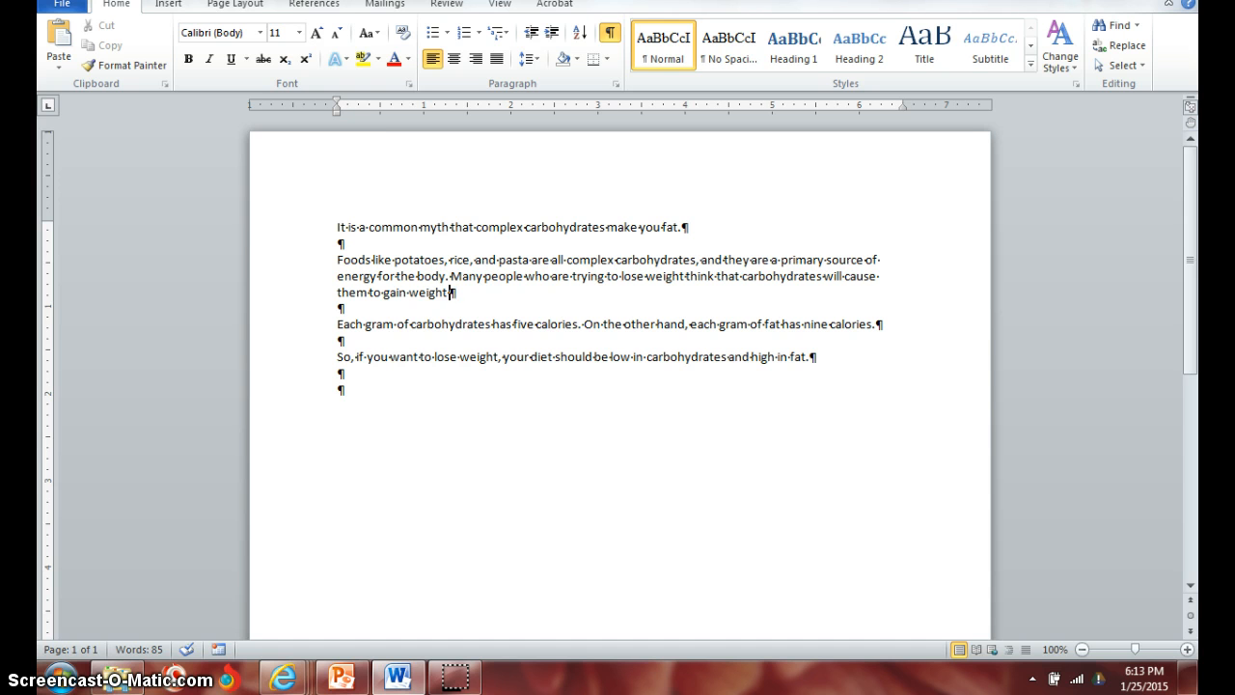
Delete the word "complex" before "carbohydrates" in the paragraph starting with "Foods like potatoes"
click(565, 261)
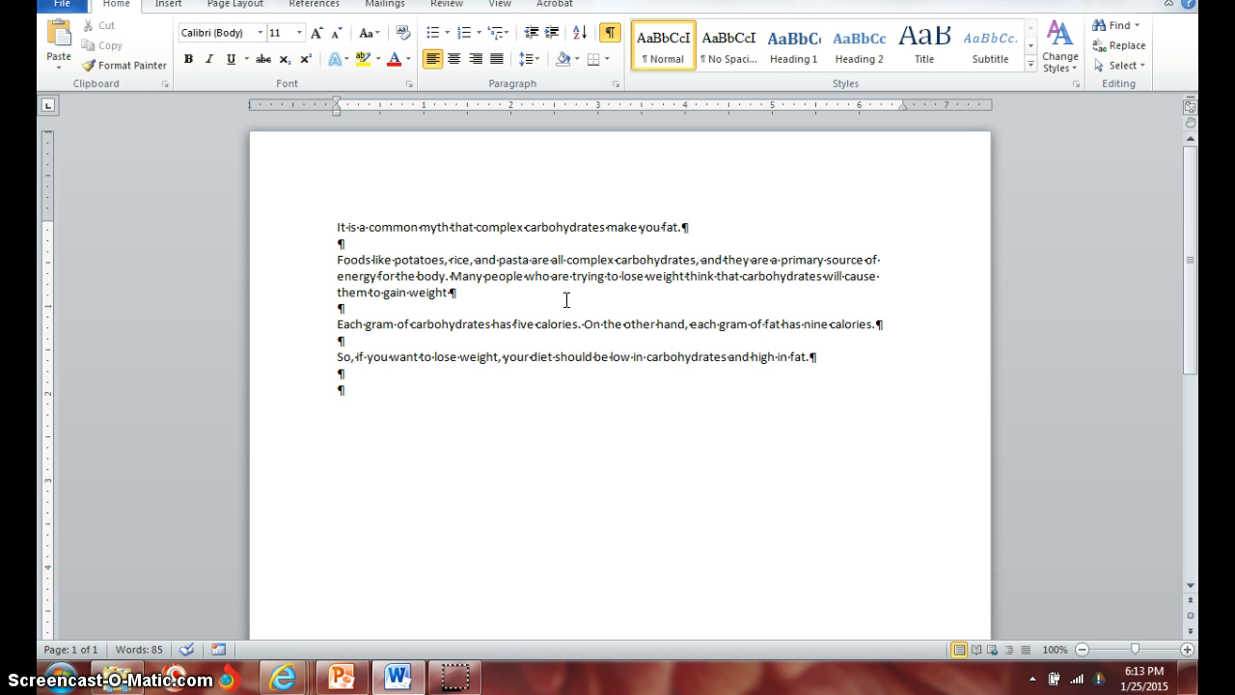
key(Delete)
key(Delete)
key(Delete)
key(Delete)
key(Delete)
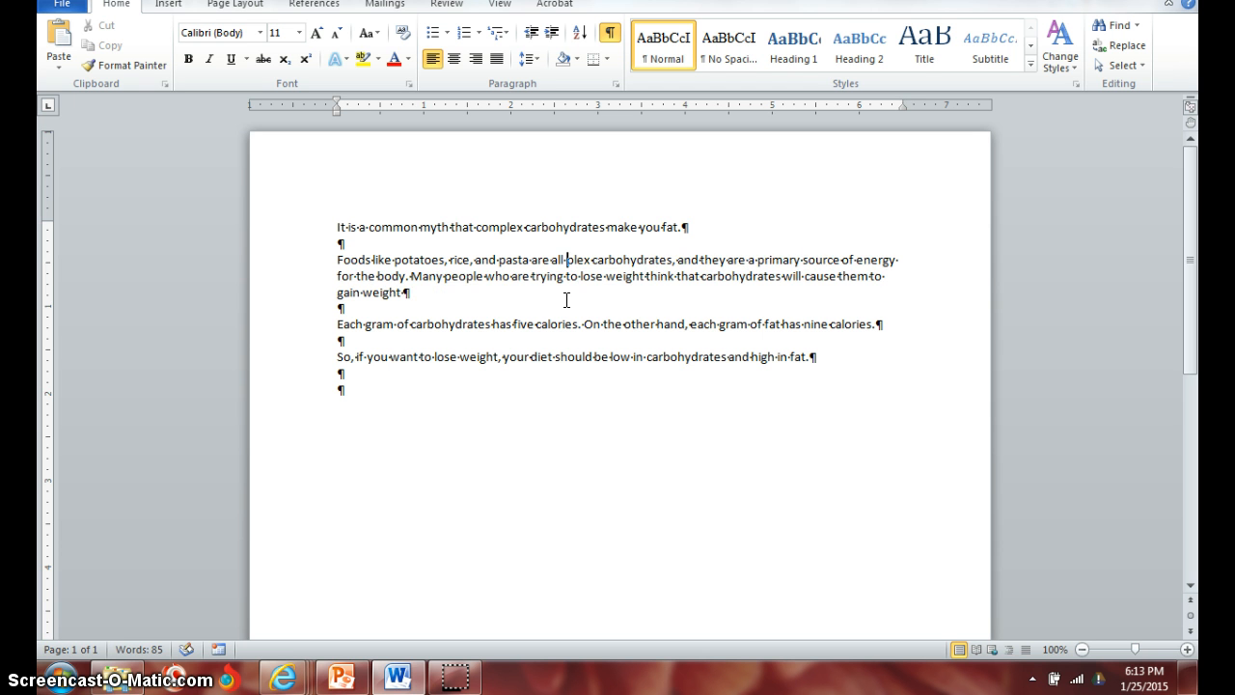
key(Delete)
key(Delete)
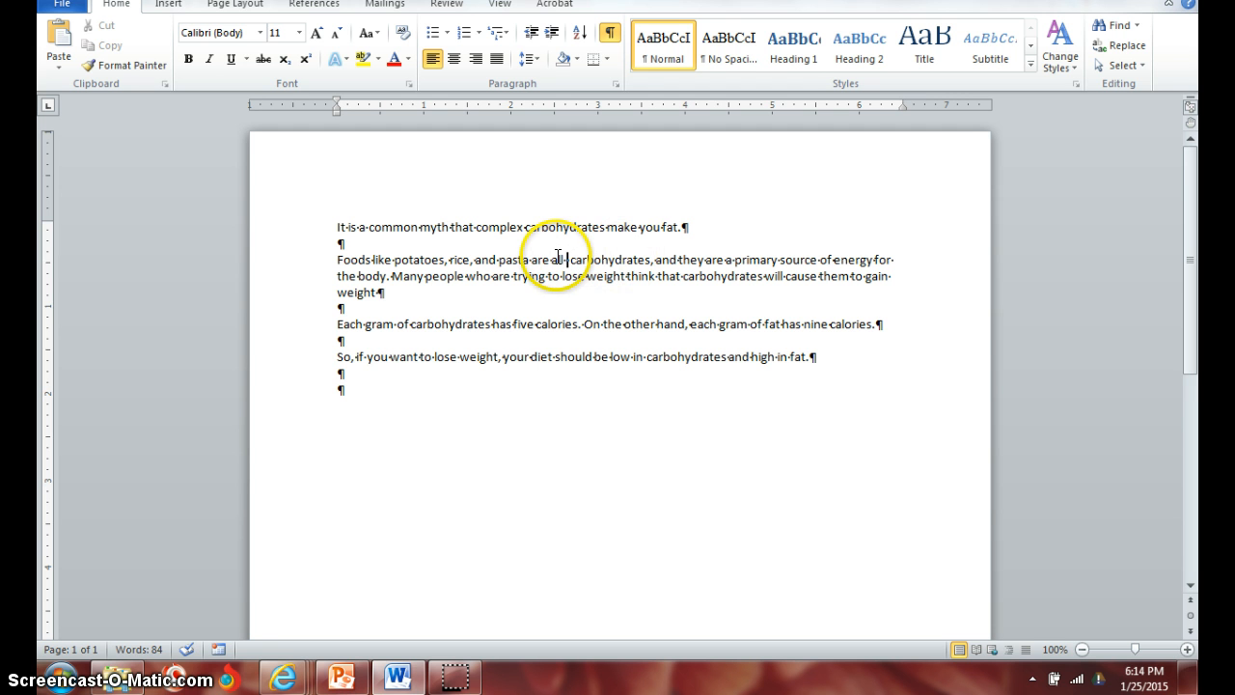
double_click(557, 259)
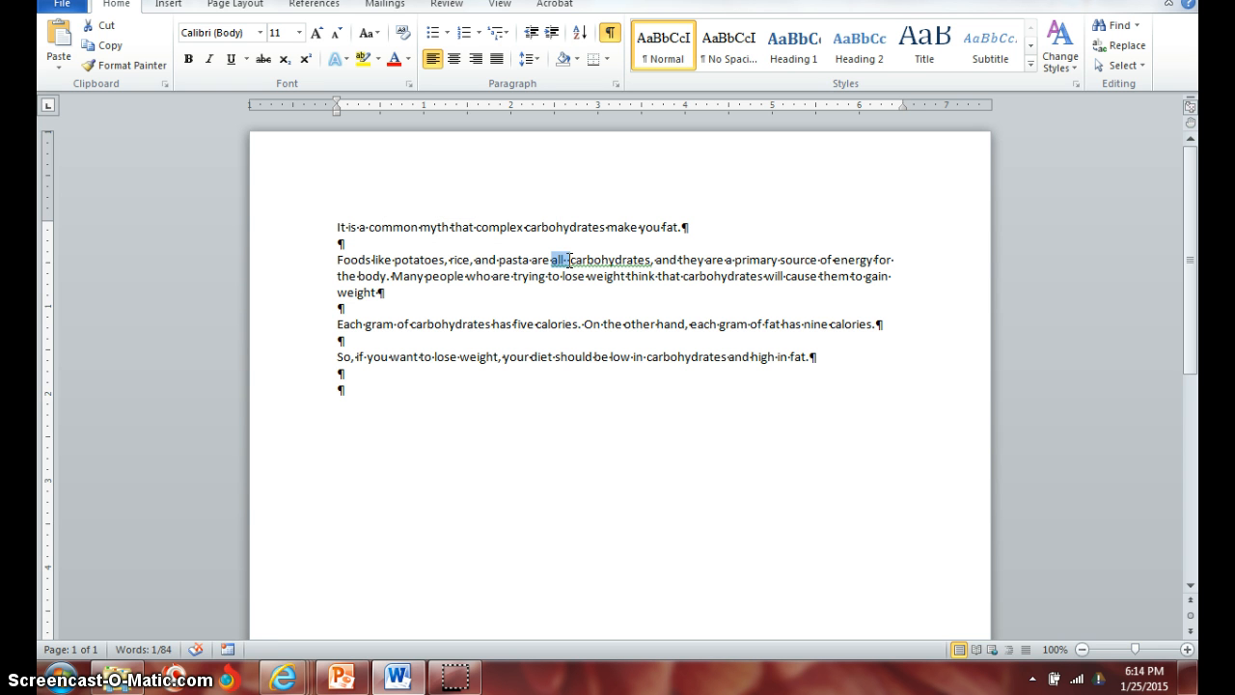
click(568, 259)
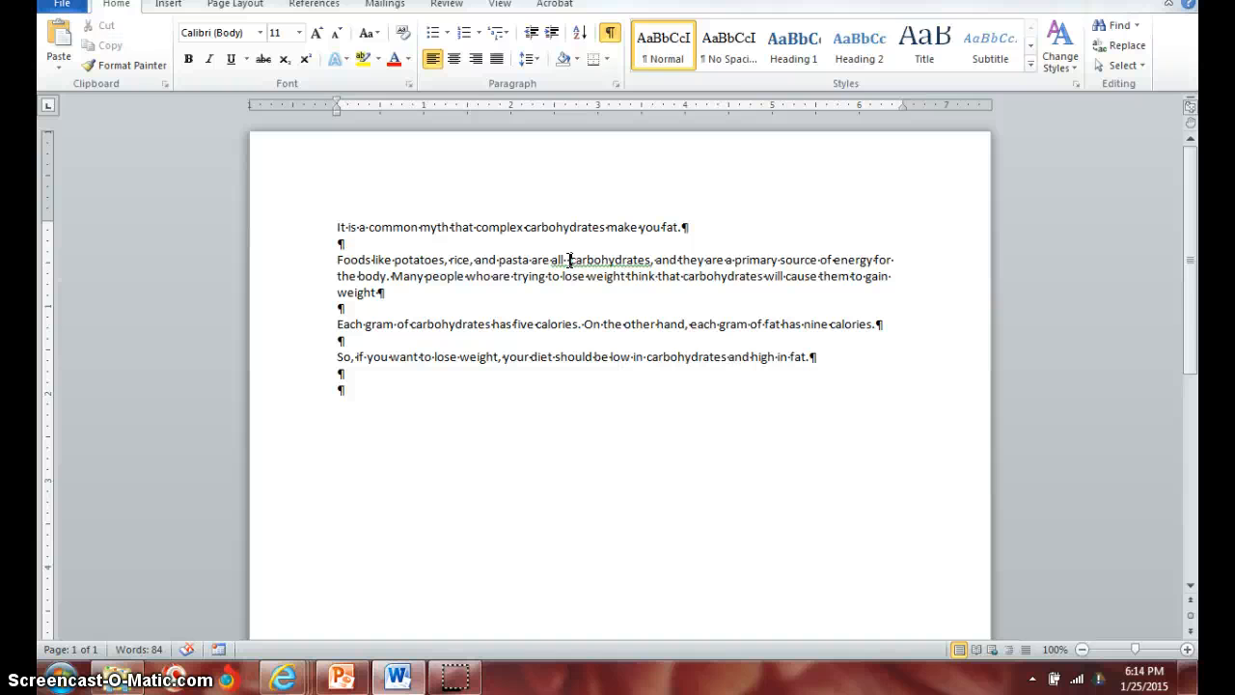
click(547, 259)
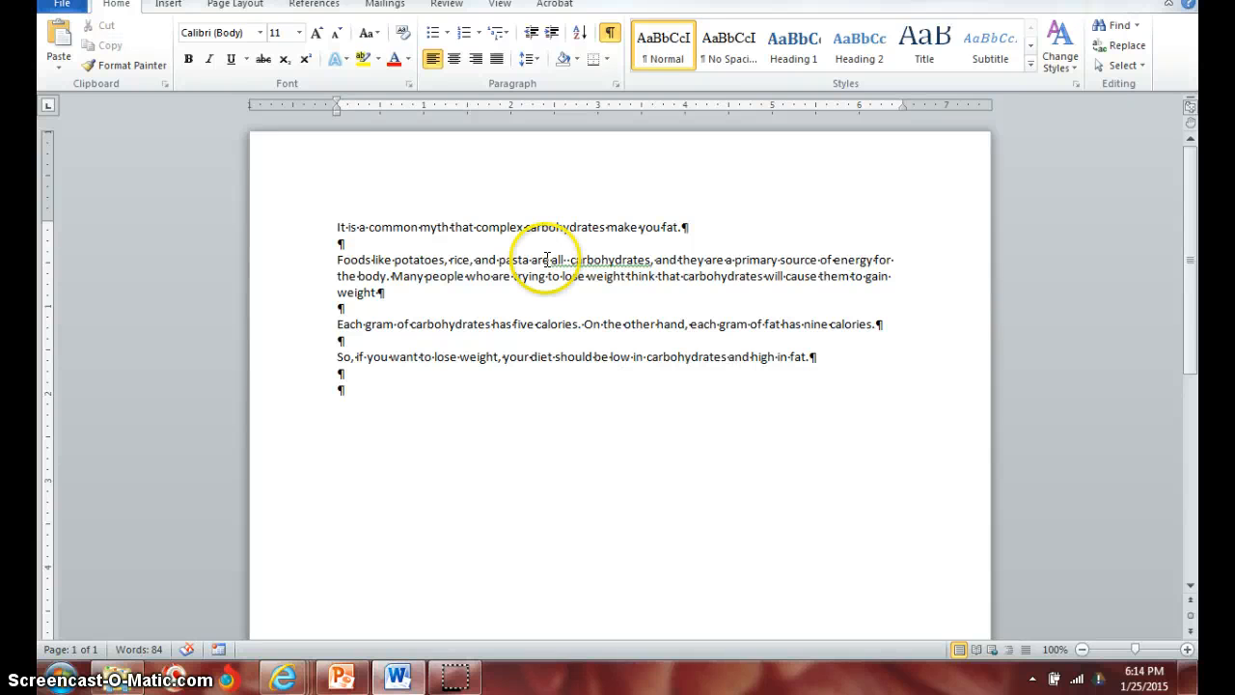
Examine the overtype mode settings in the advanced editing options, leaving overtype mode off, and return to the document
click(63, 5)
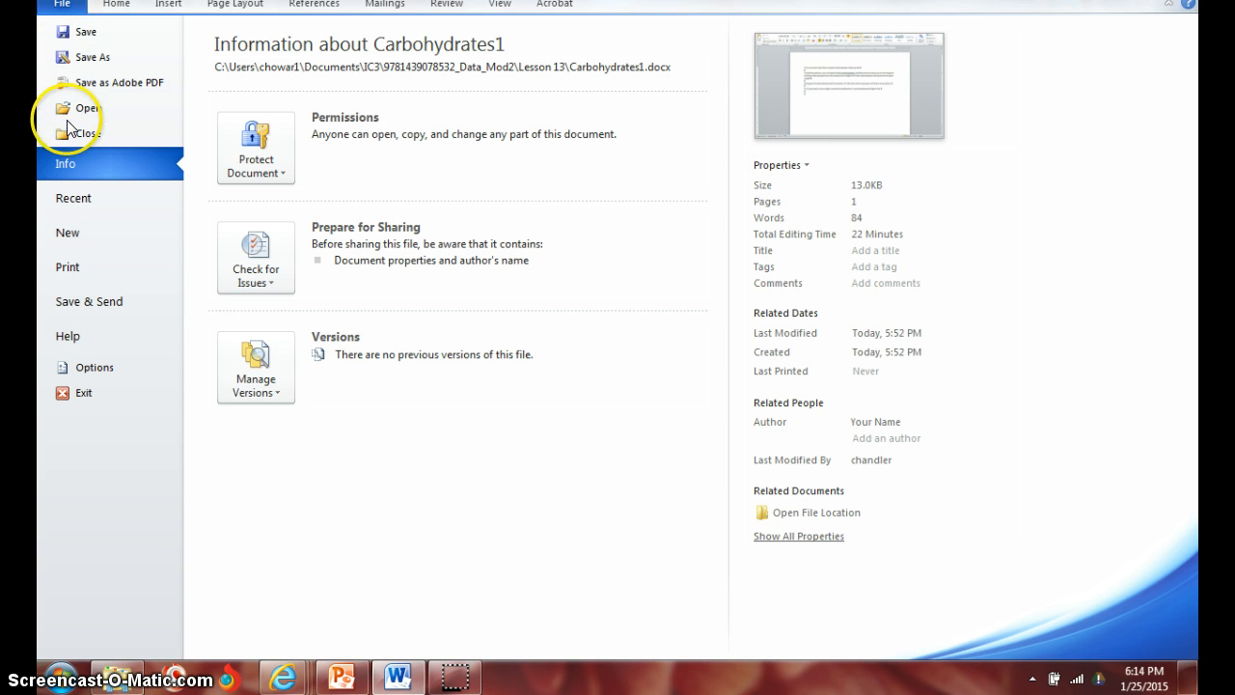
click(79, 372)
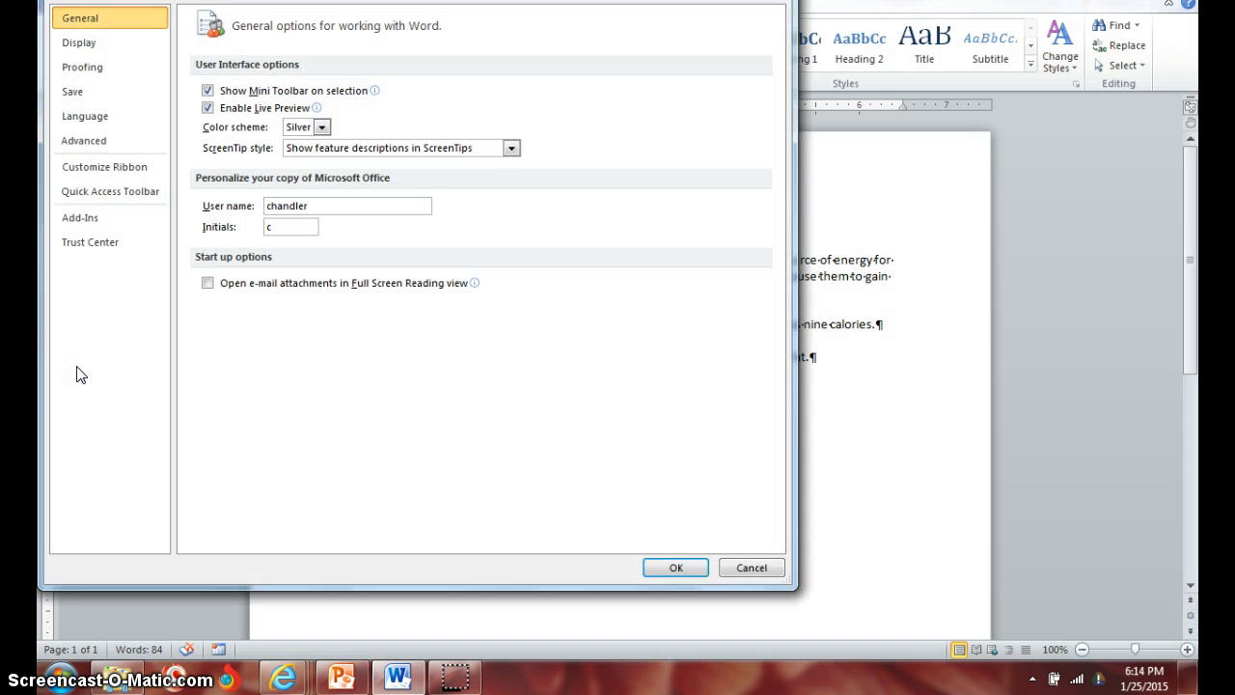
click(83, 141)
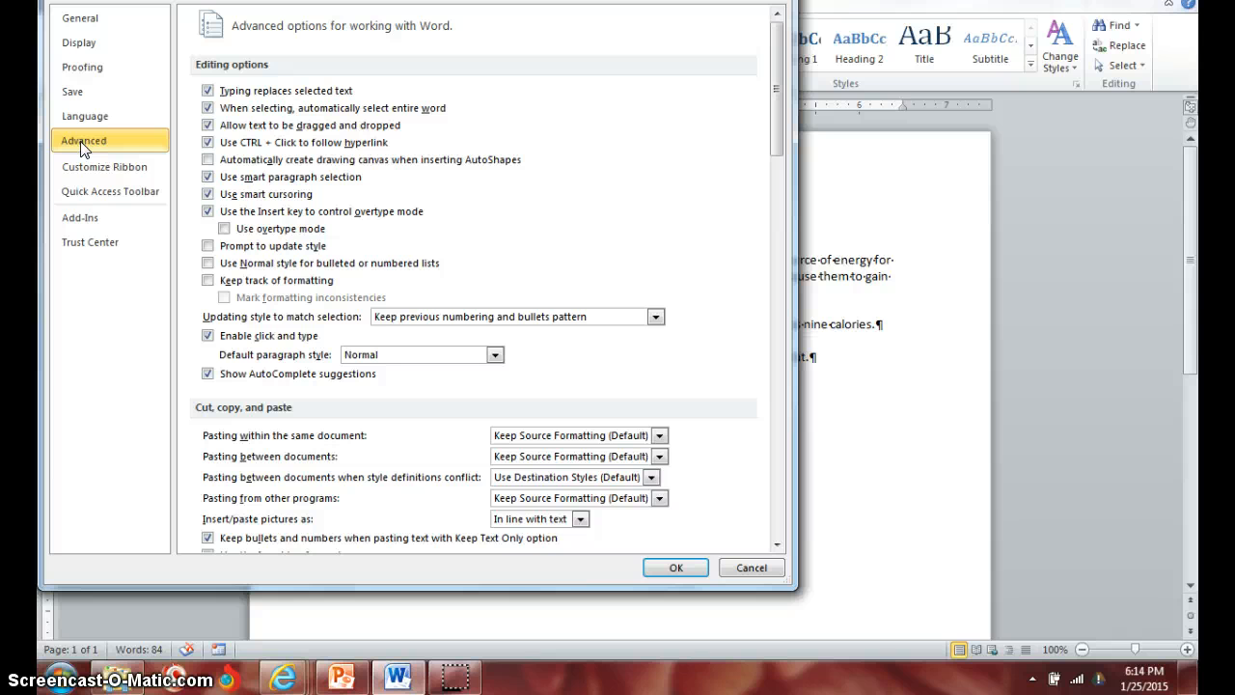
click(135, 165)
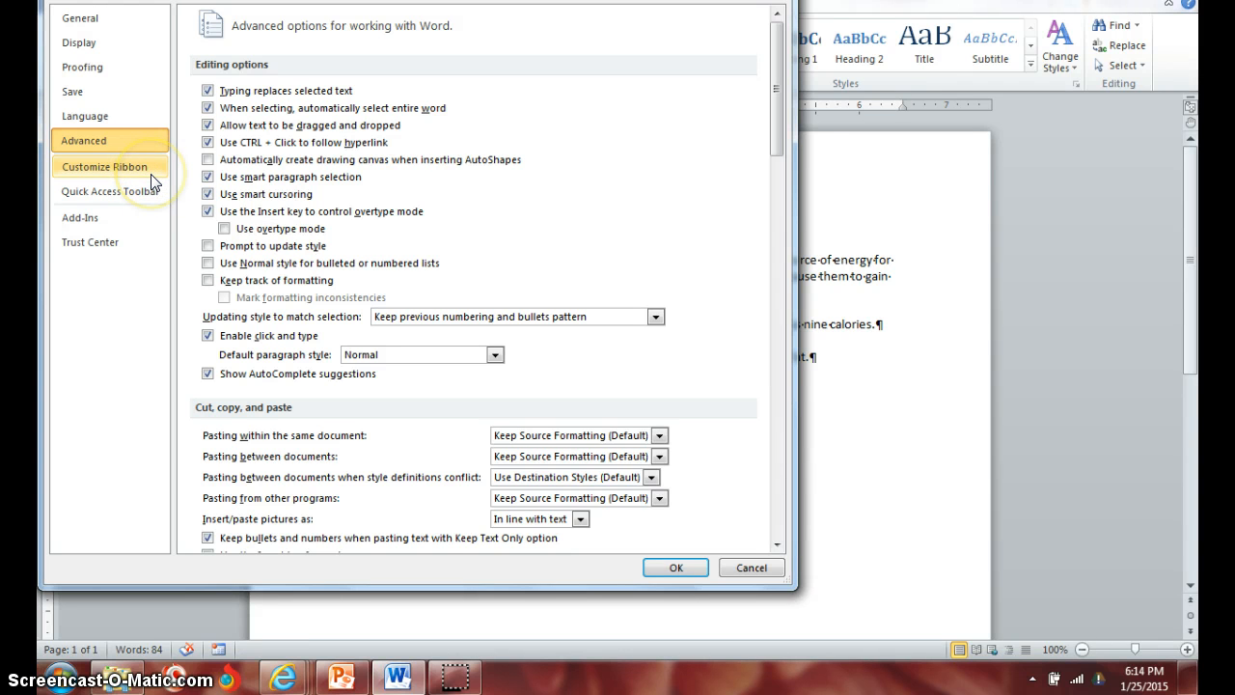
click(224, 230)
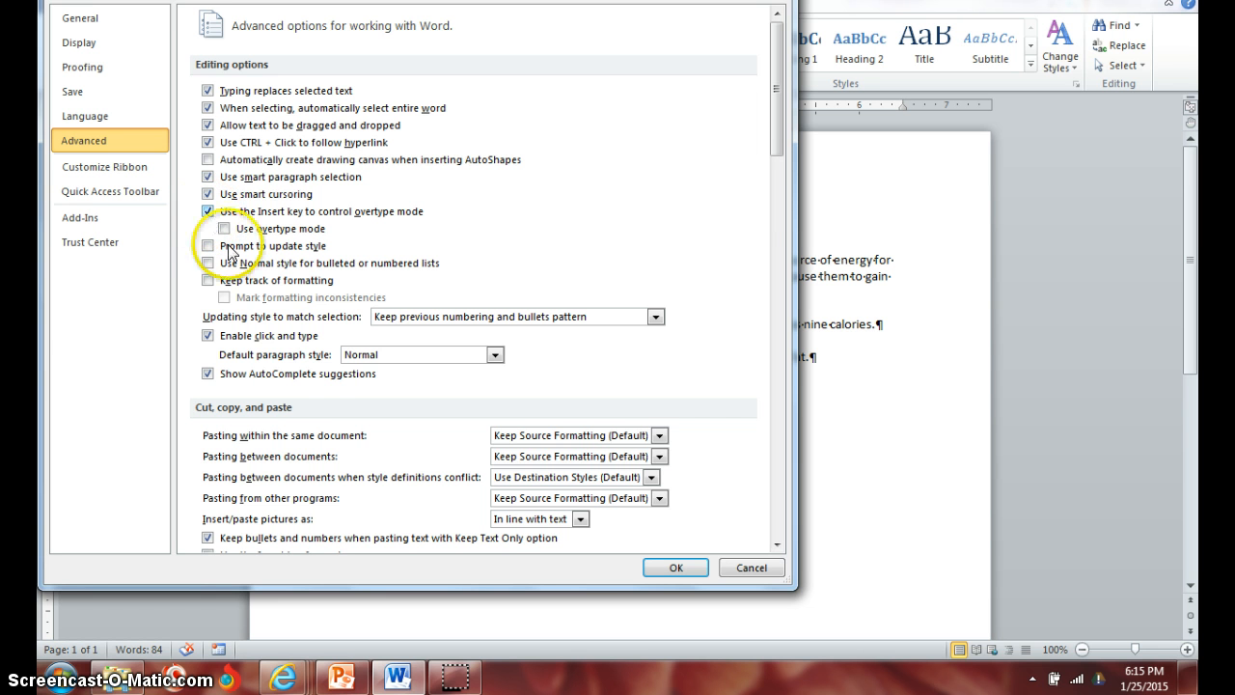
click(664, 569)
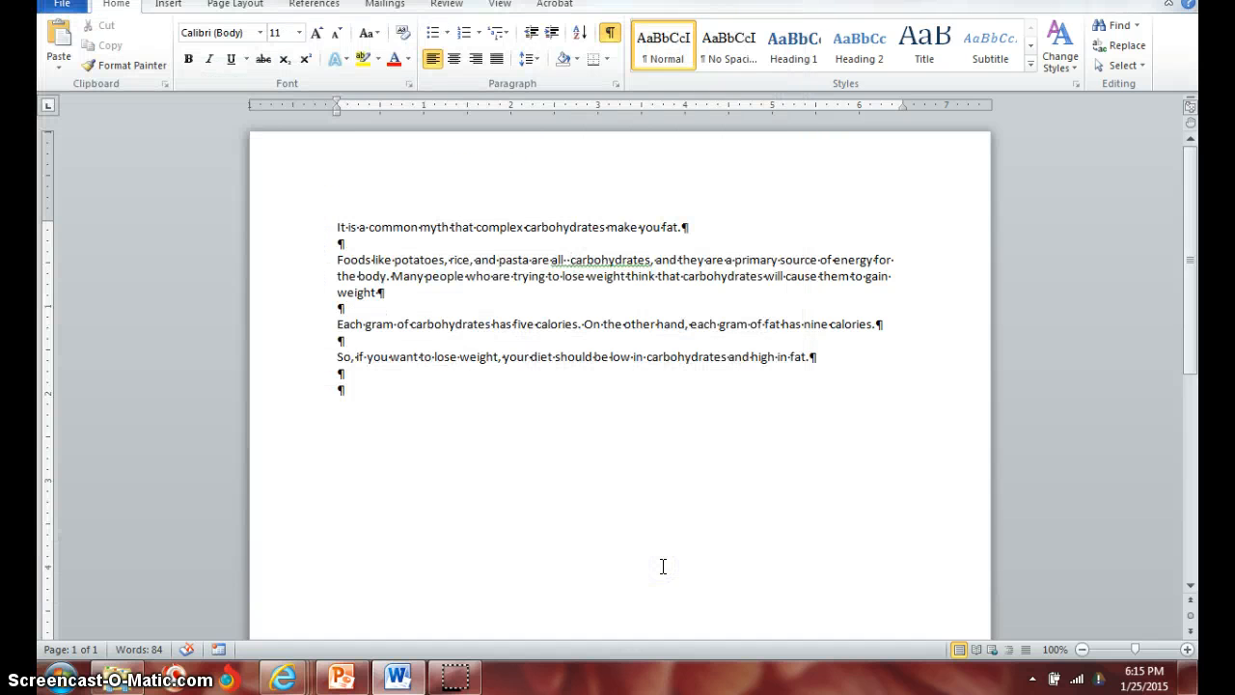
click(675, 571)
In the last sentence, replace "carbohydrates" with "fat" and the final word "fat" with "complex carbohydrates"
double_click(685, 357)
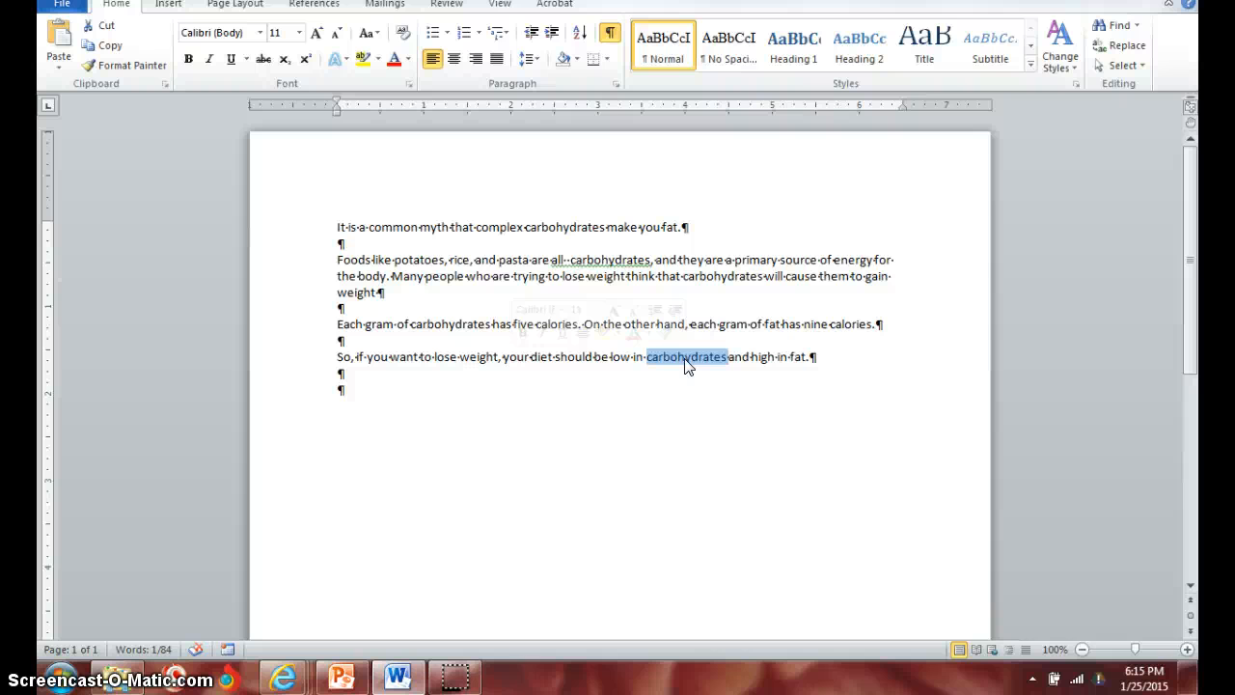
text(fat)
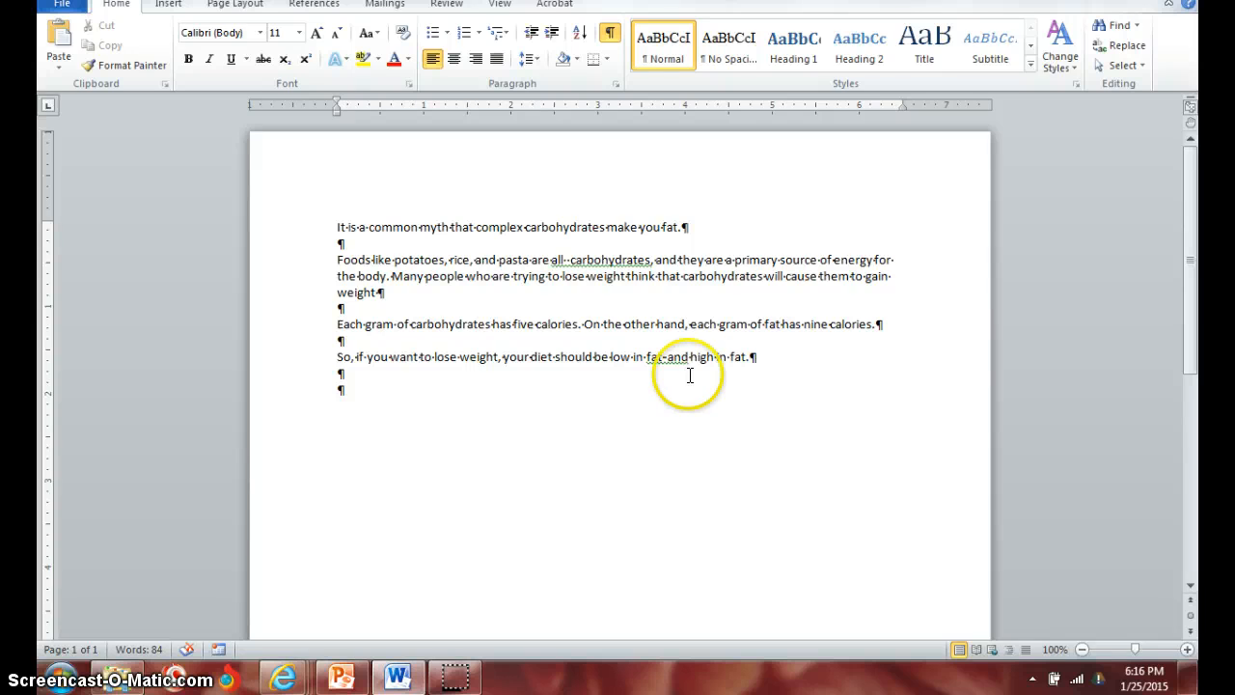
double_click(735, 357)
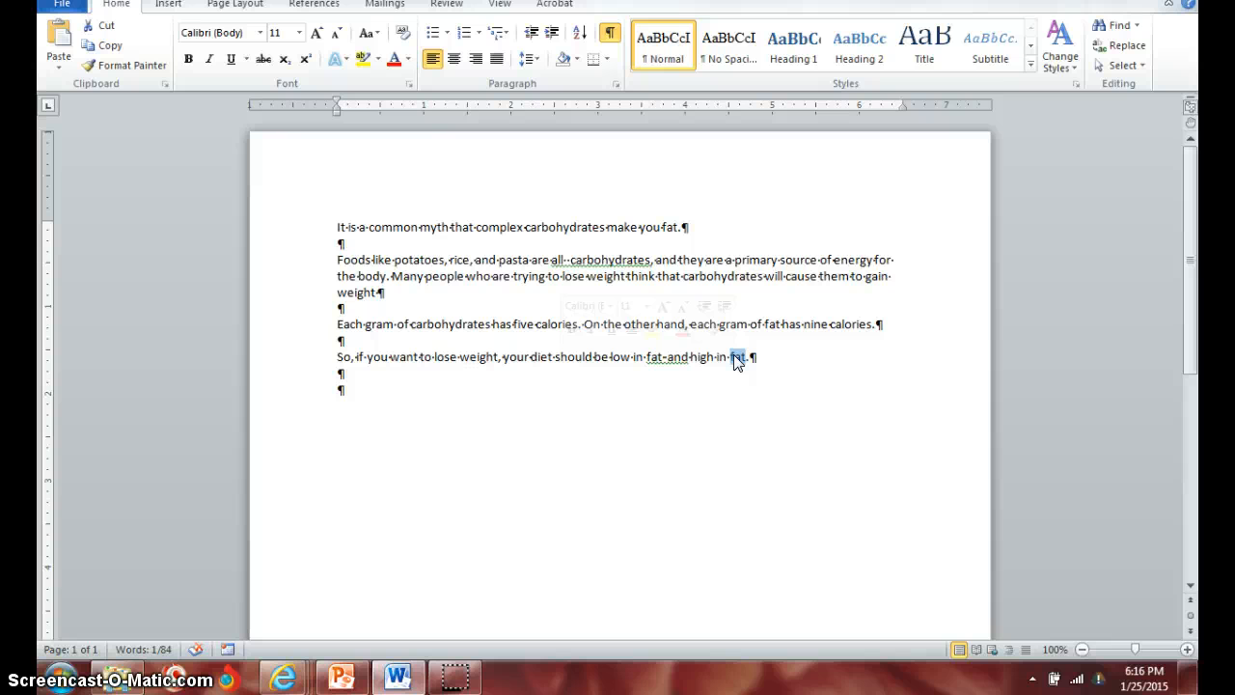
click(1186, 650)
click(1187, 650)
click(1187, 651)
click(1186, 650)
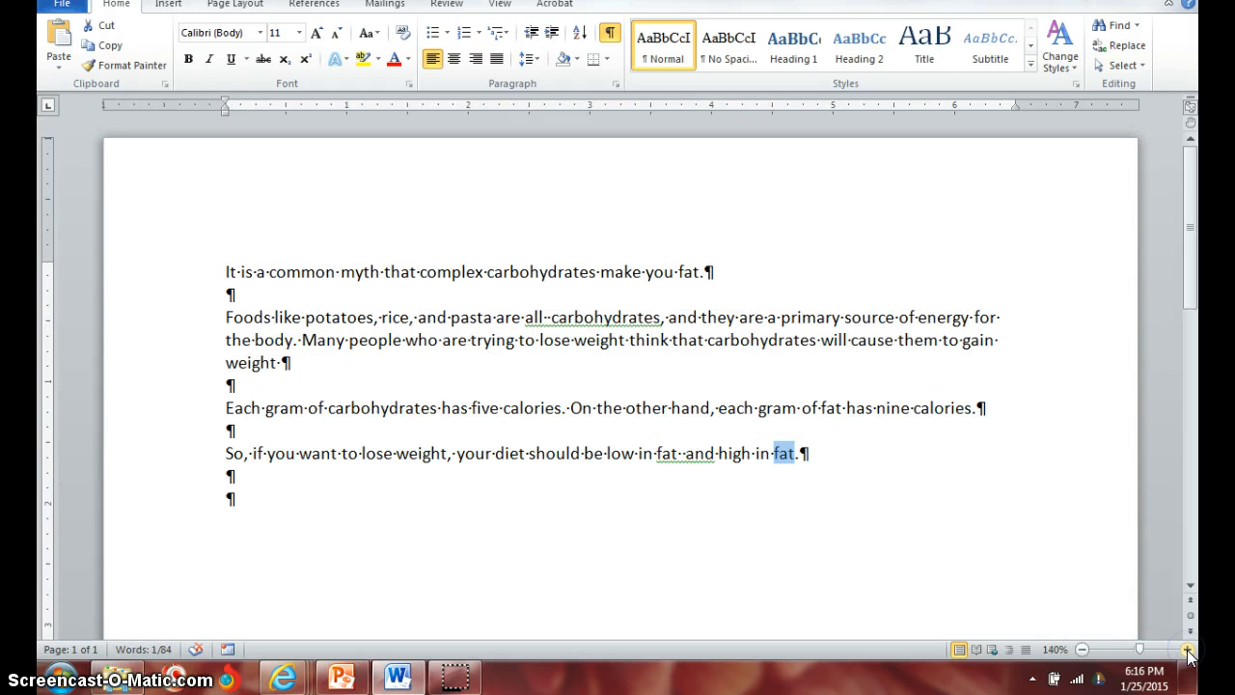
text(complex)
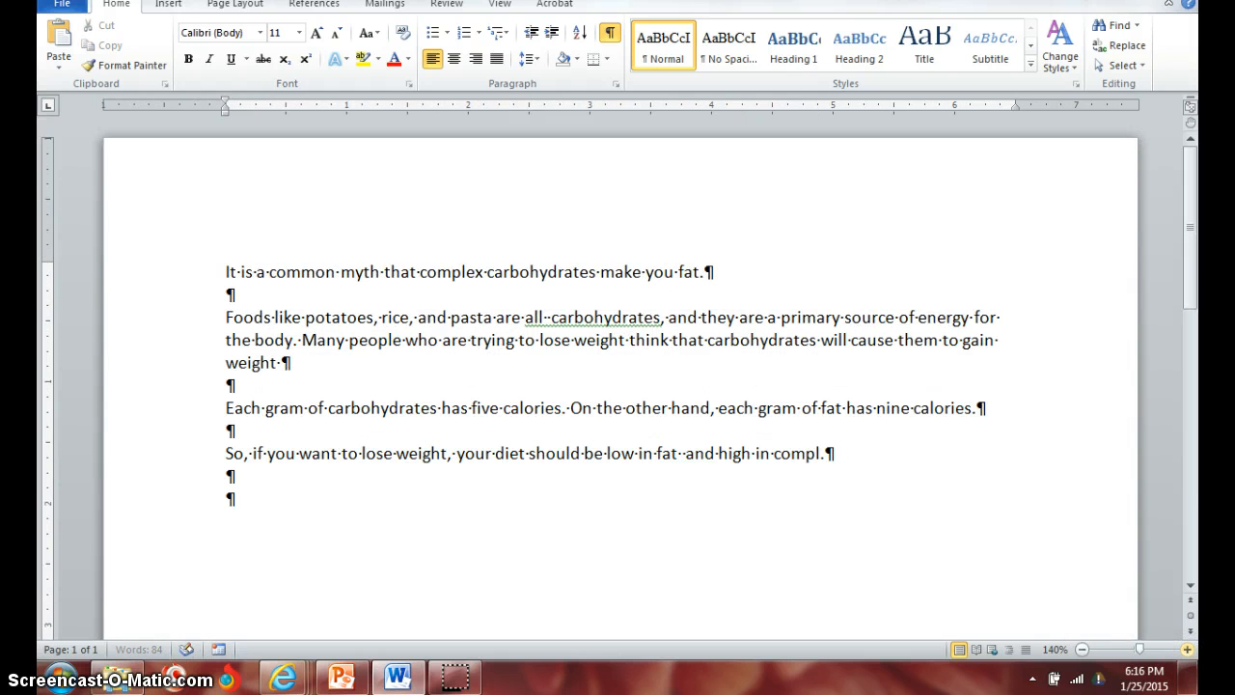
text( carbohydrates)
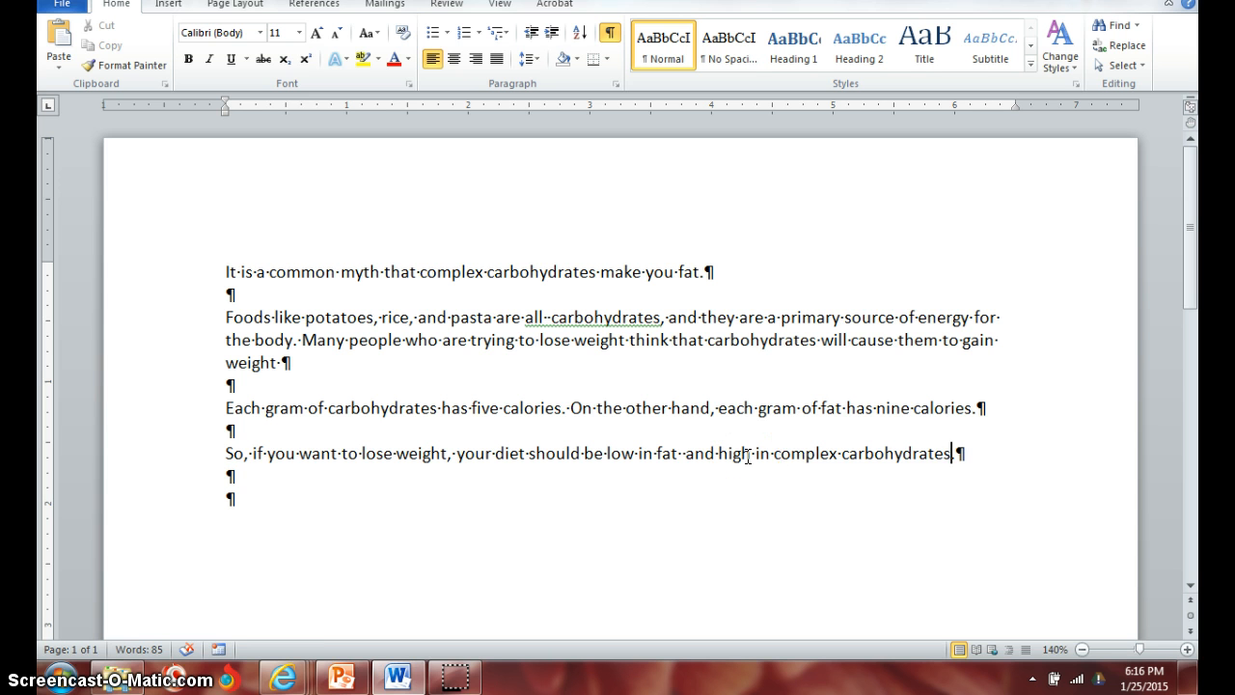
Remove the extra spaces after "low in fat" in the last sentence and after "all" in the second paragraph
click(685, 453)
key(BackSpace)
key(BackSpace)
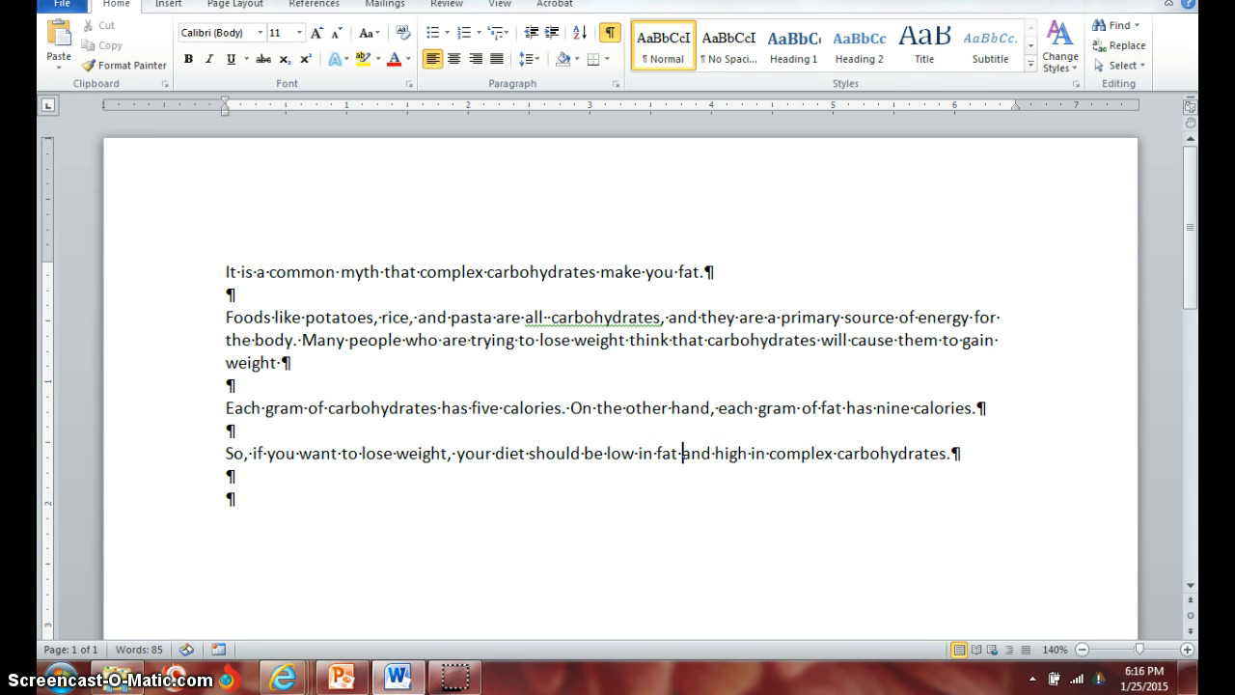
click(551, 316)
key(BackSpace)
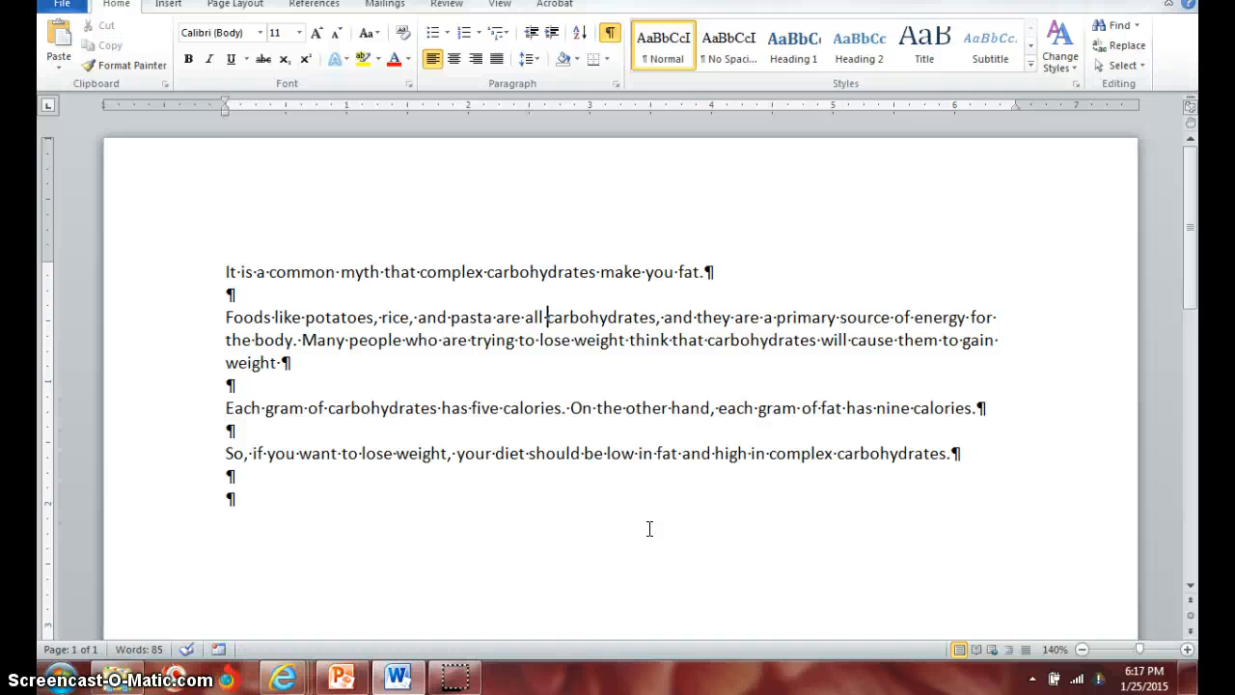
Insert "bread" between "rice," and "and pasta" in the second paragraph
click(414, 317)
click(414, 321)
text(bread)
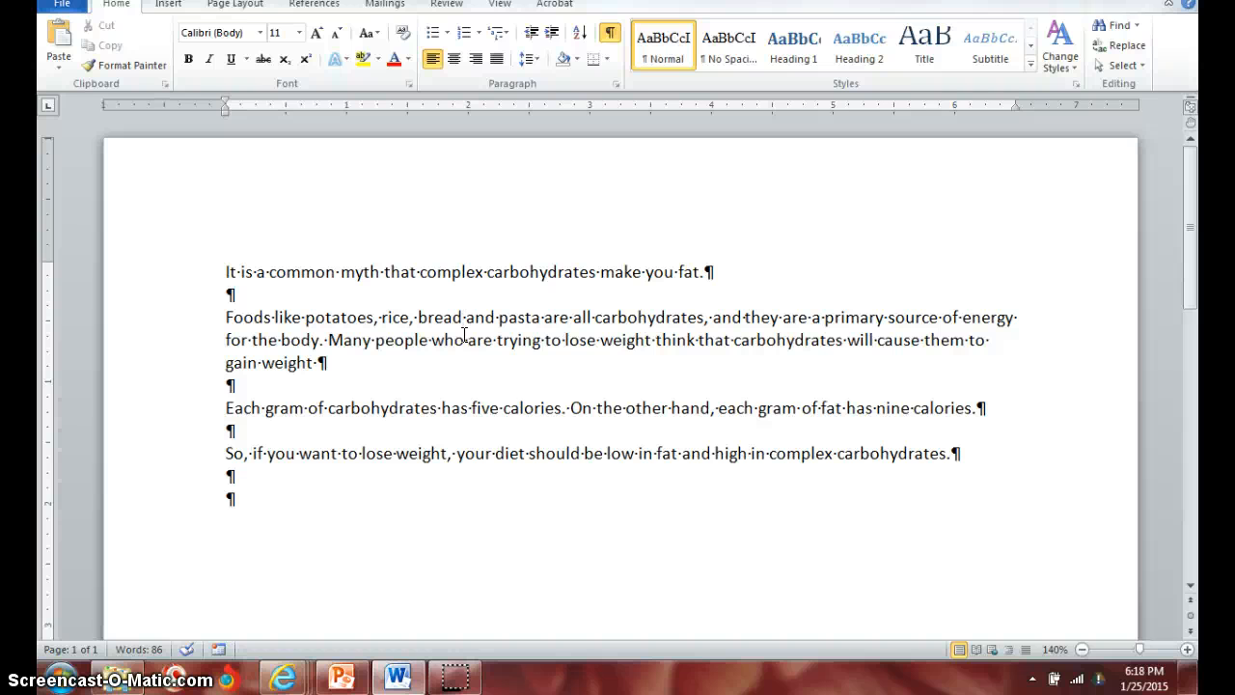
Change "five" to "four" in the sentence about the calories in each gram of carbohydrates
click(465, 354)
click(465, 406)
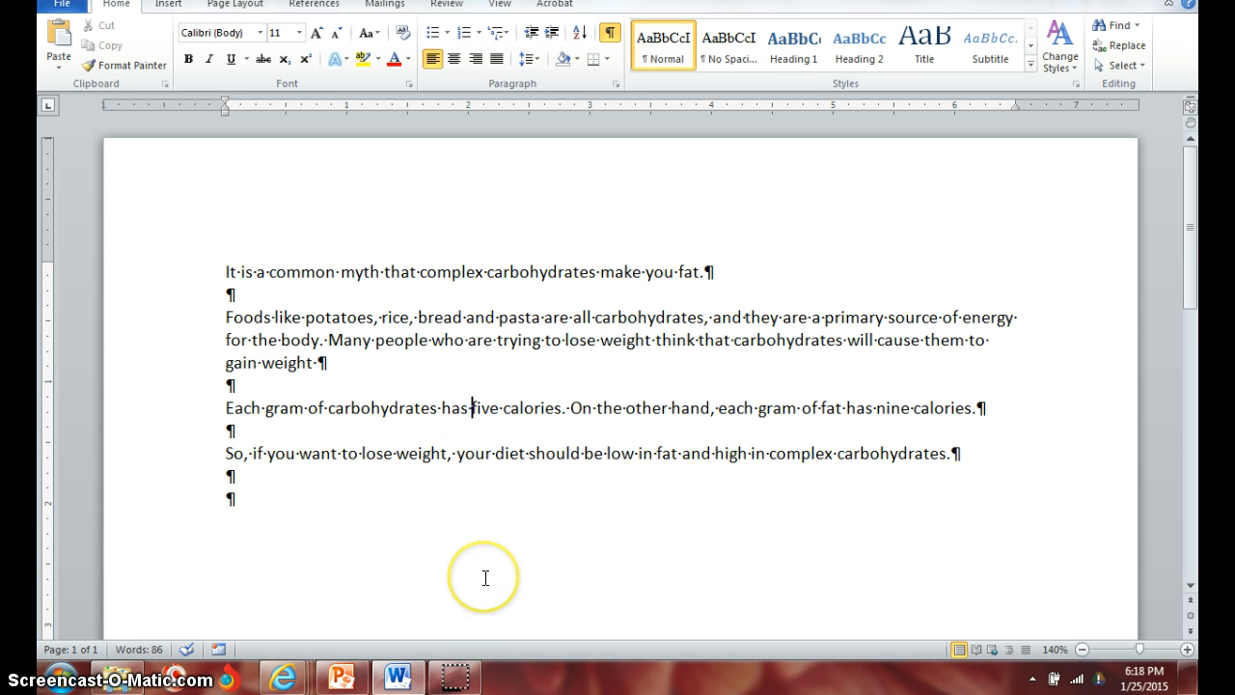
key(Delete)
key(Delete)
key(Delete)
text(fou)
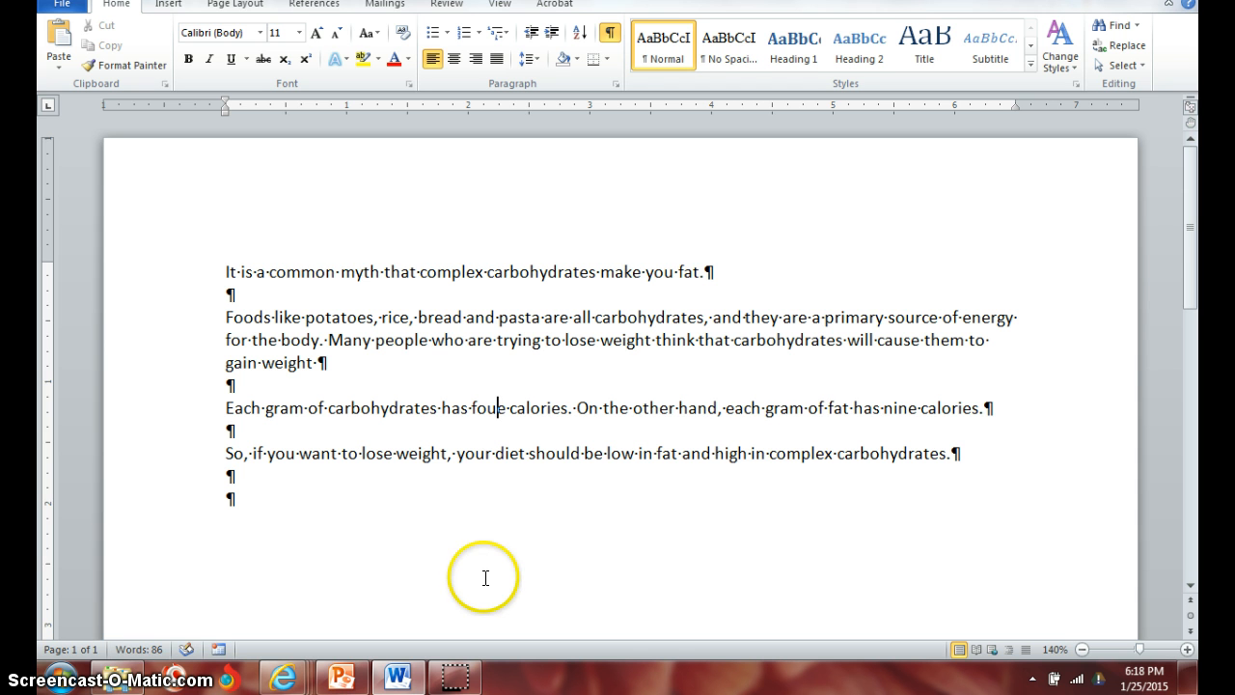
key(Delete)
text(r)
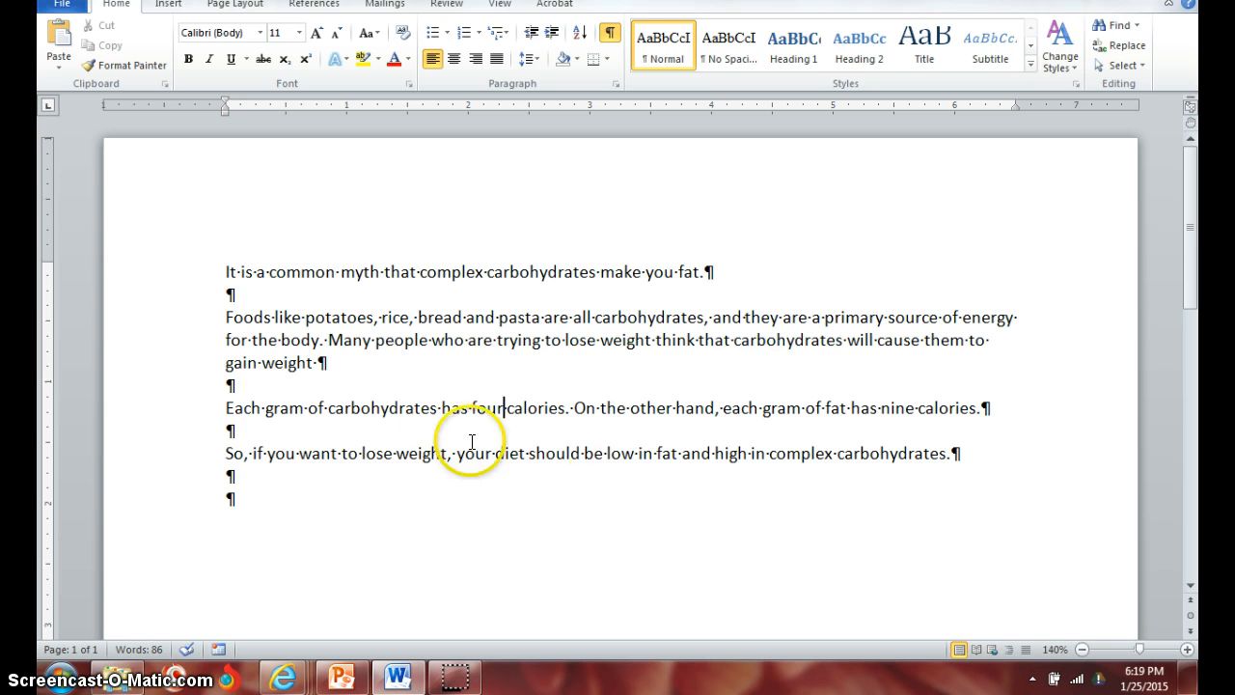
Replace "lose" with "gain" in the last sentence, so that it reads "if you want to gain weight"
click(362, 453)
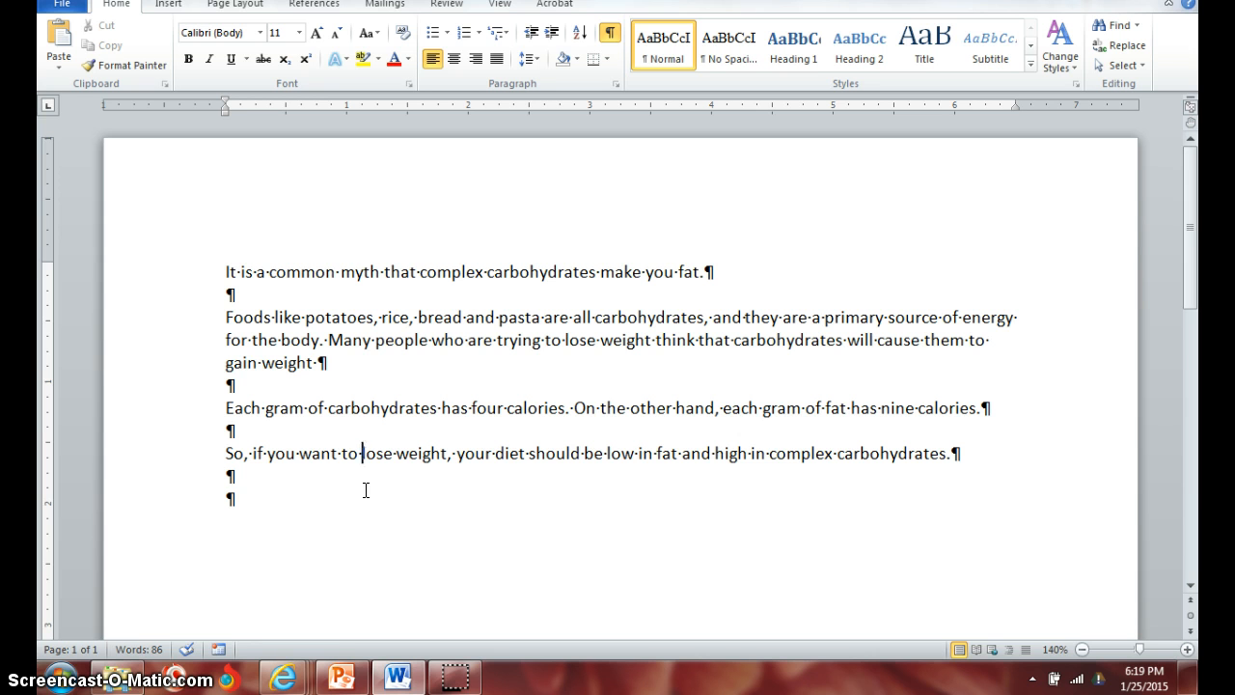
text(gain)
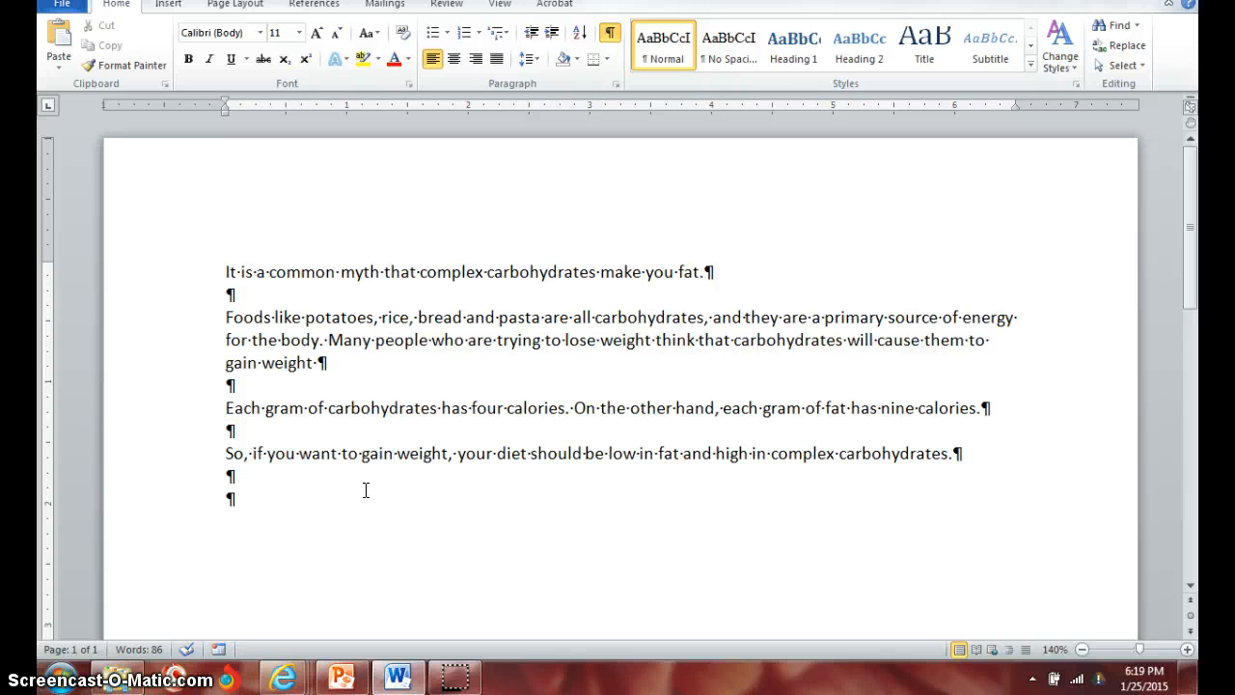
click(361, 469)
Practise selecting single words such as "hand", "trying" and "calories", and the whole second and third text paragraphs
click(336, 362)
click(694, 342)
triple_click(677, 341)
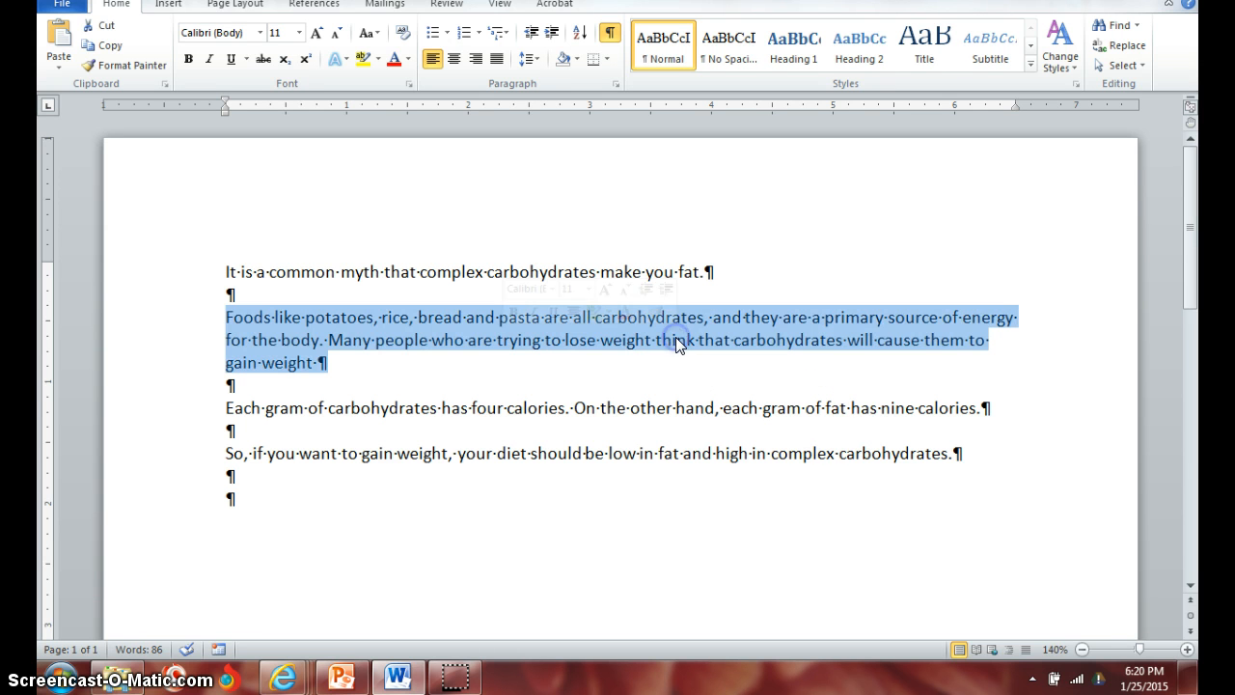
double_click(689, 409)
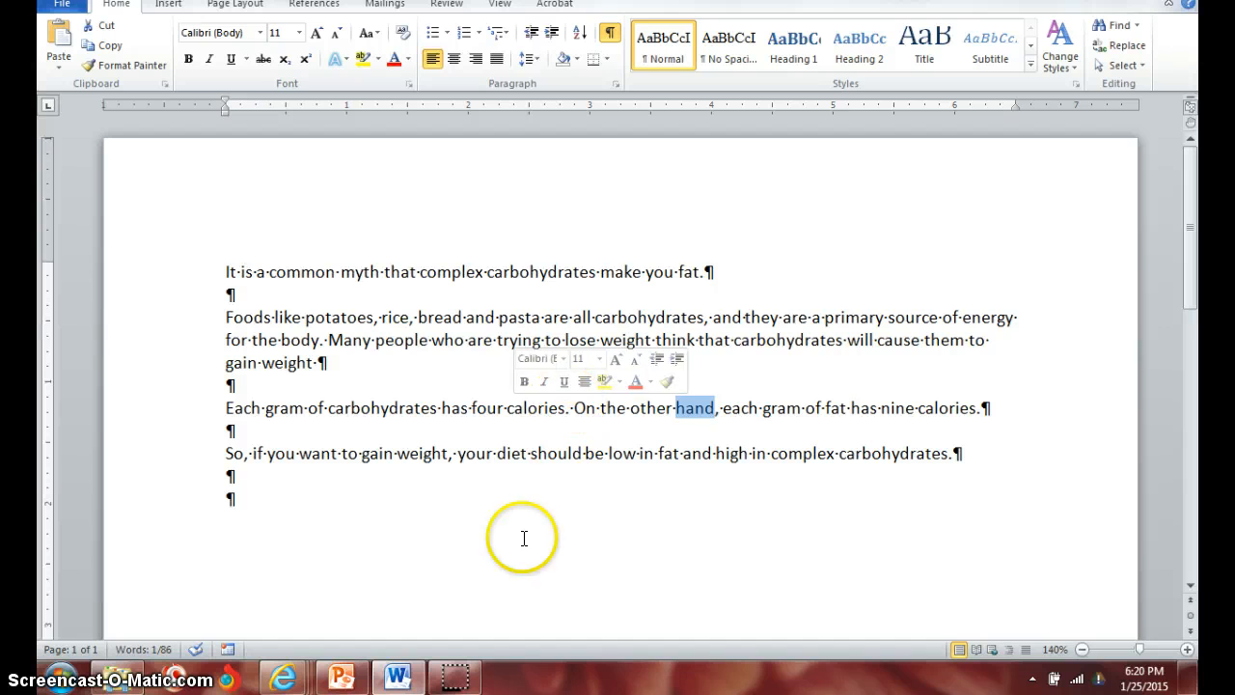
double_click(532, 342)
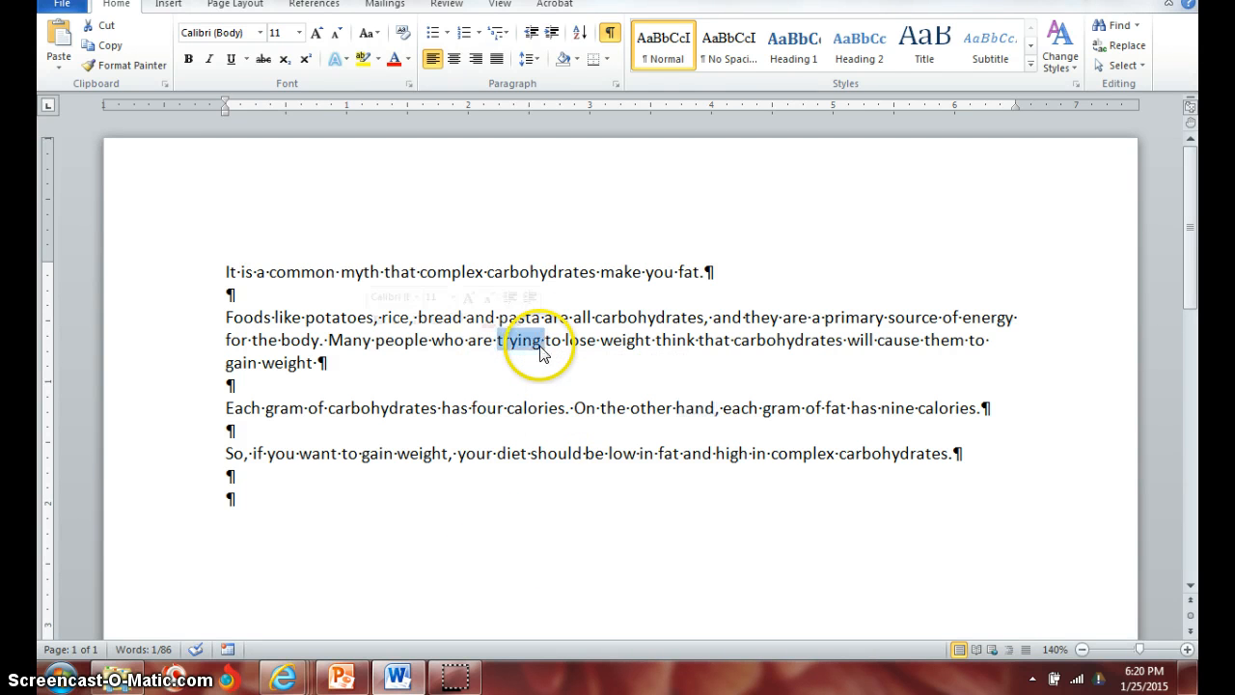
triple_click(558, 337)
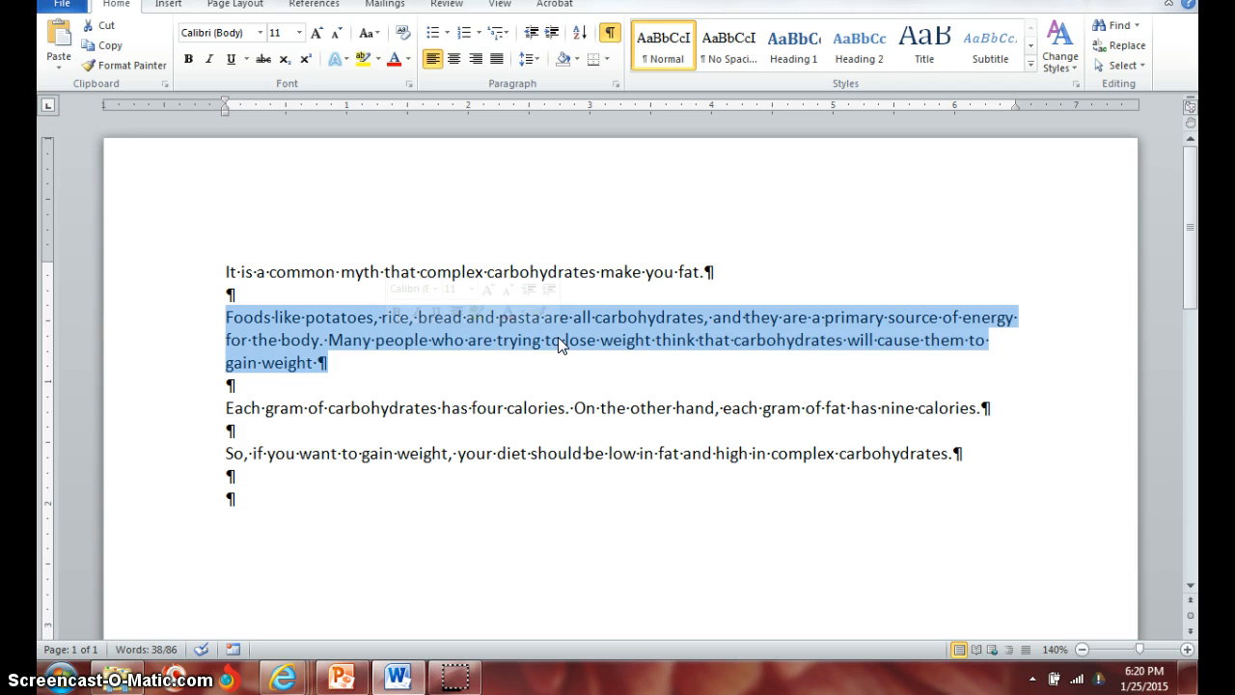
triple_click(552, 407)
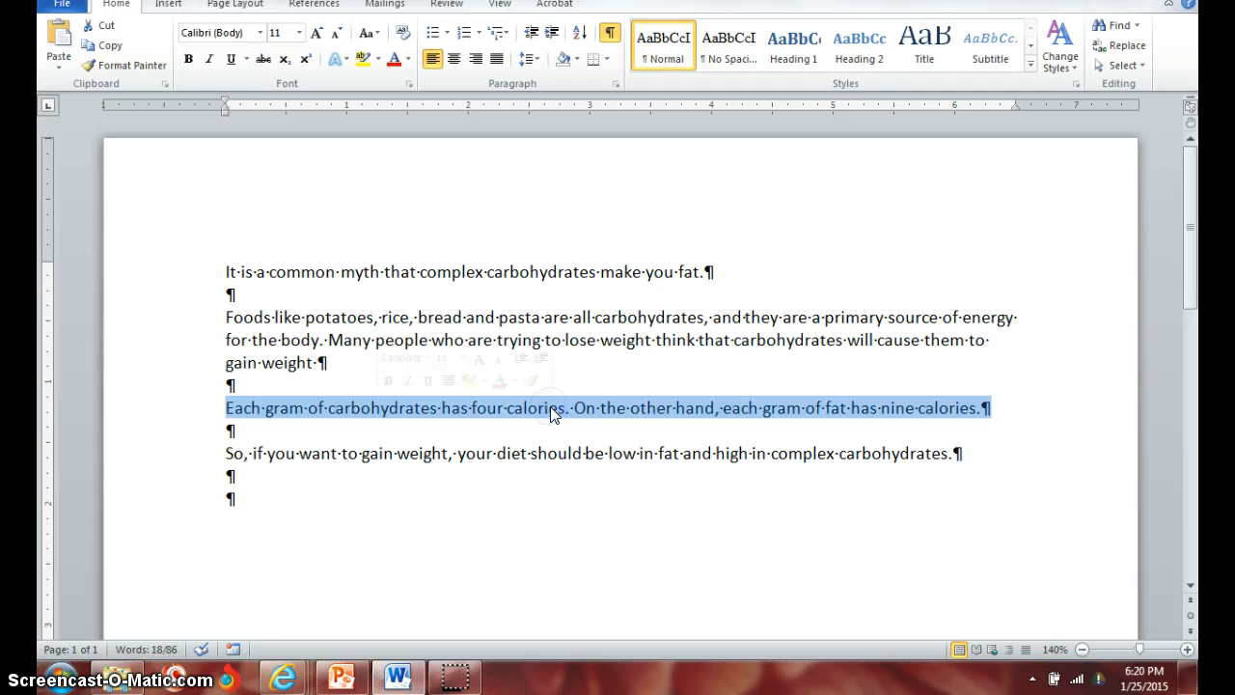
double_click(632, 338)
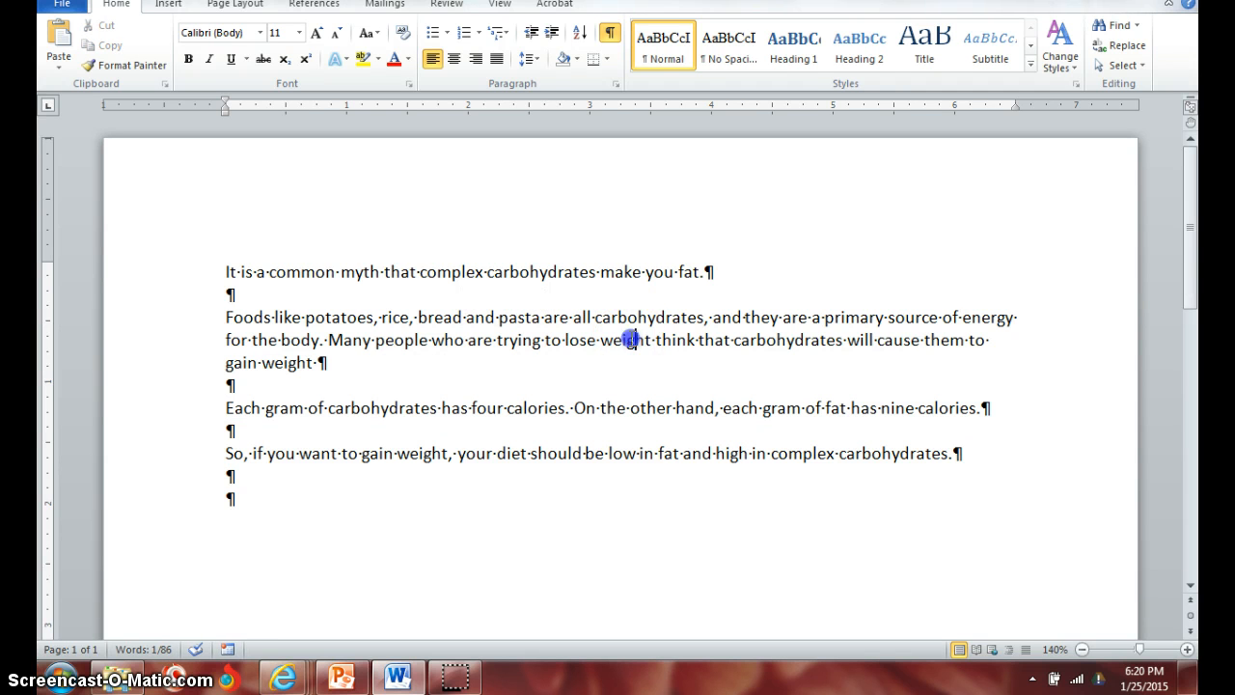
triple_click(629, 343)
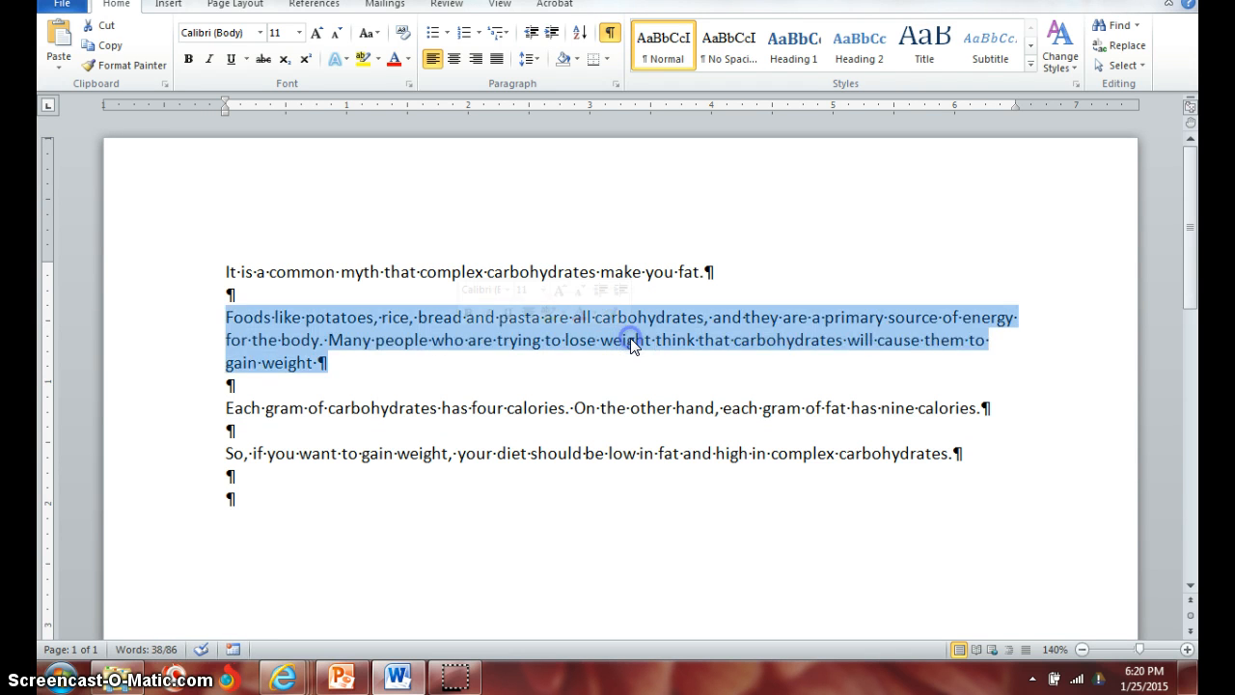
double_click(521, 407)
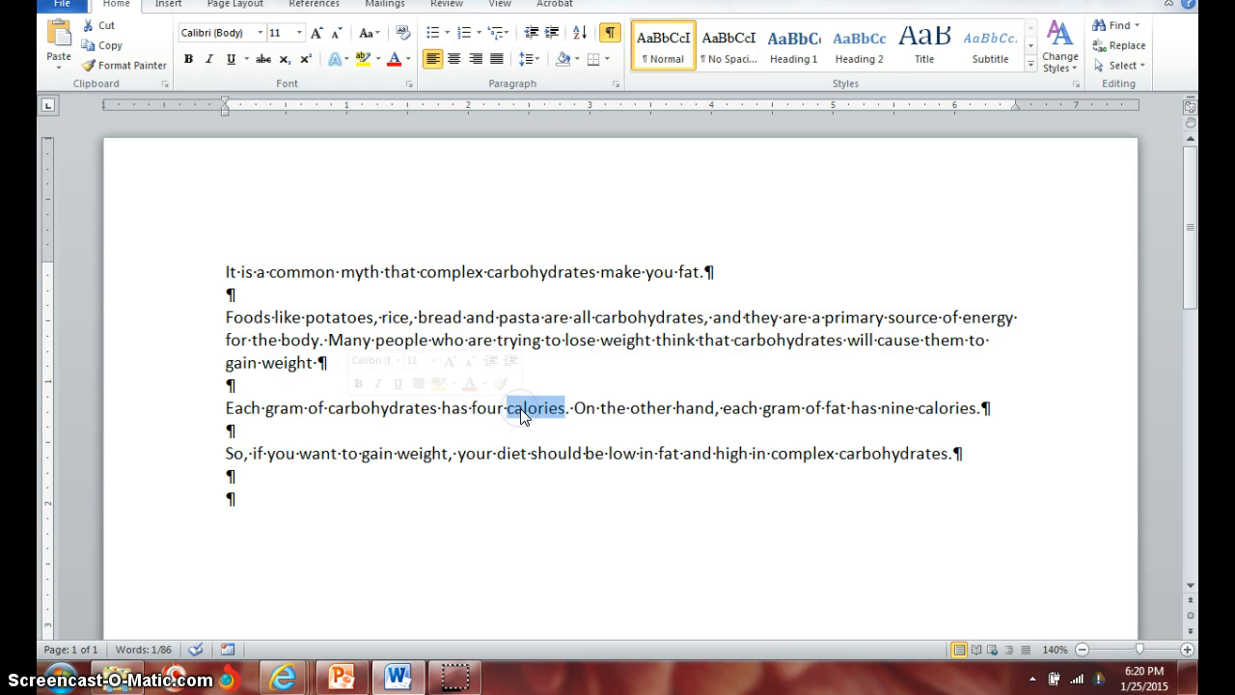
Select the entire document and clear the selection again at the empty last paragraph
key(ctrl+a)
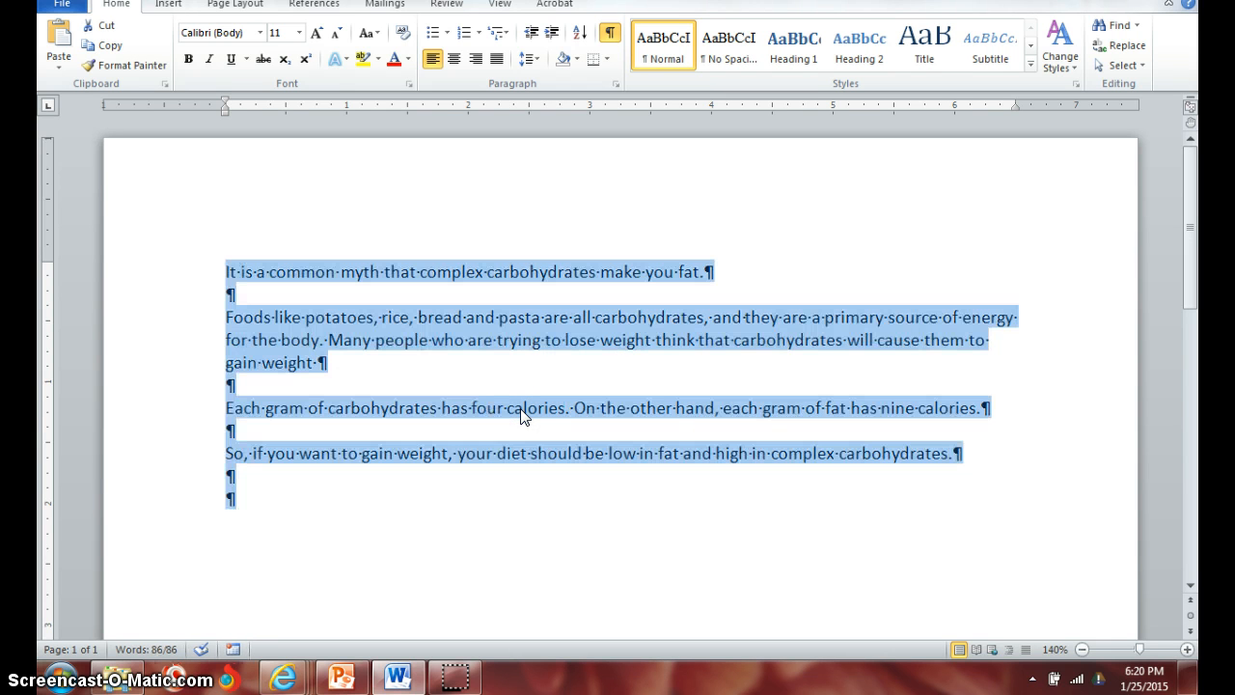
click(537, 512)
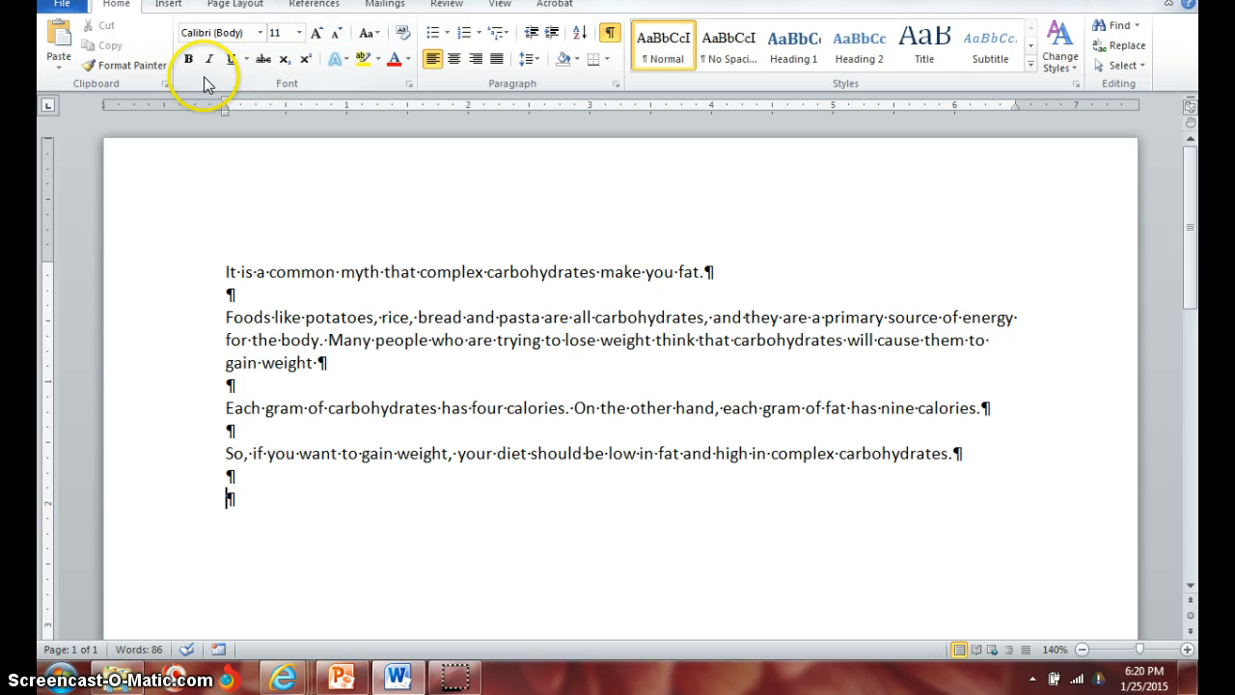
Save the edited document under its existing name
click(76, 7)
click(73, 33)
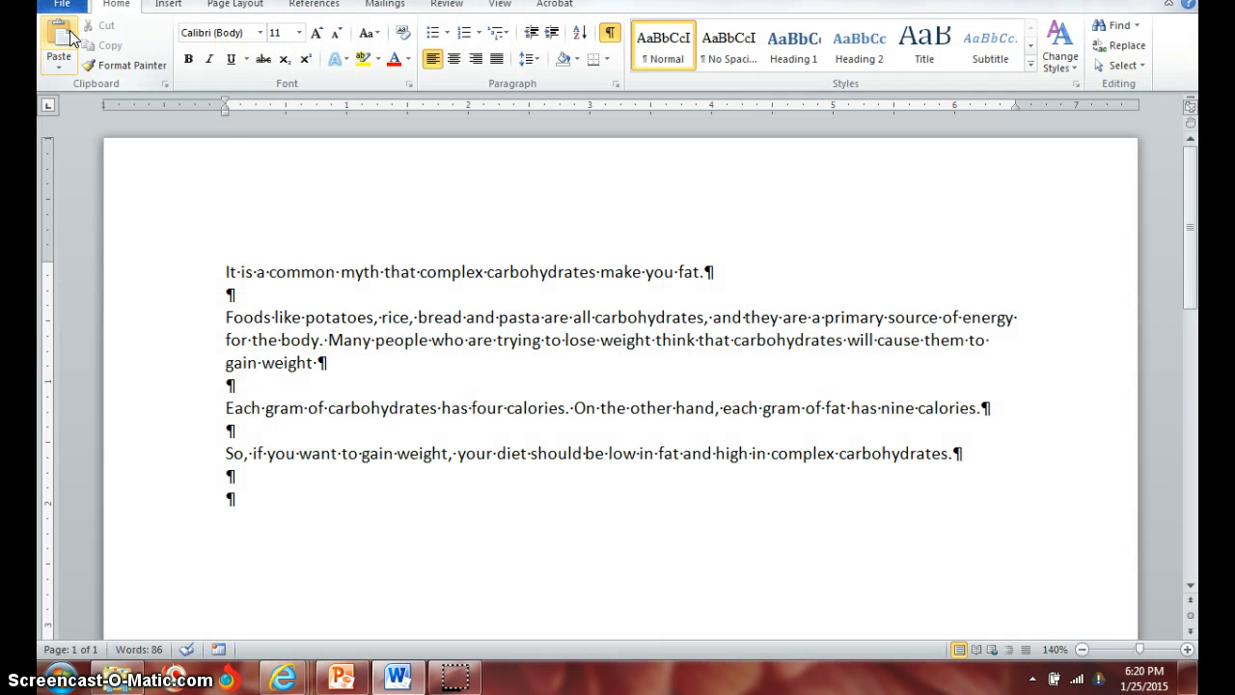